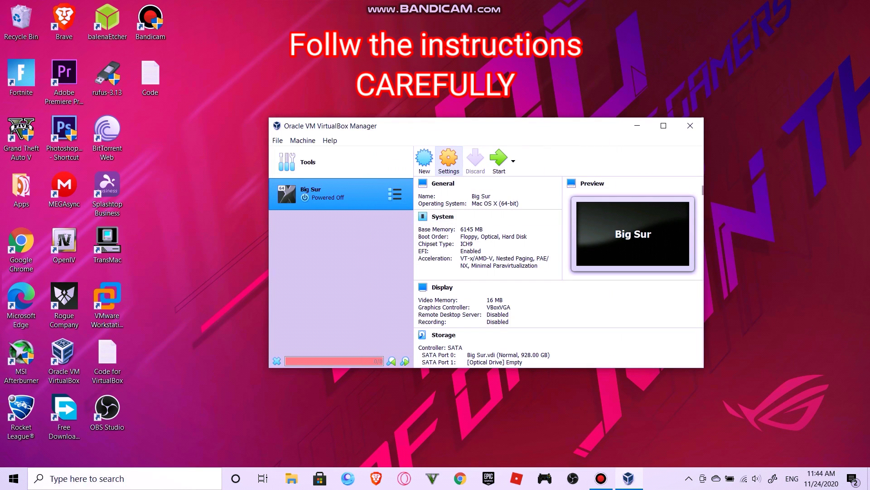
Set the Big Sur virtual machine to 6 processors and its video memory to 128 MB
click(448, 161)
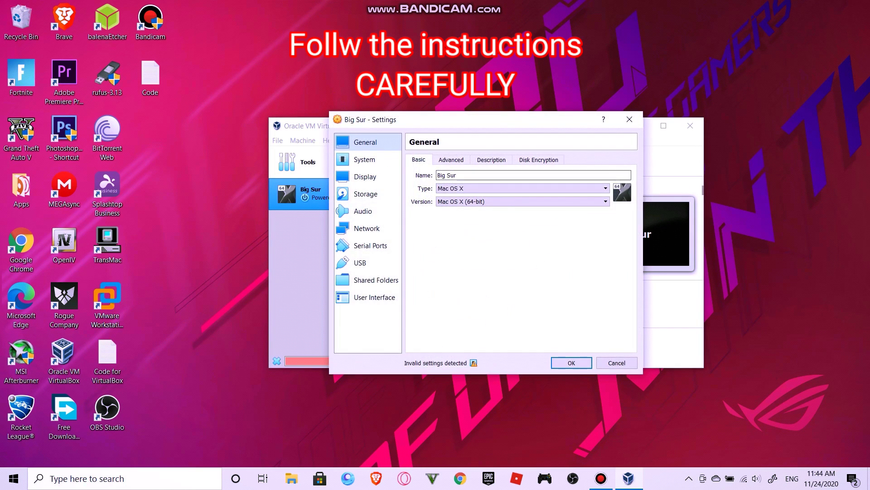
click(452, 159)
click(364, 159)
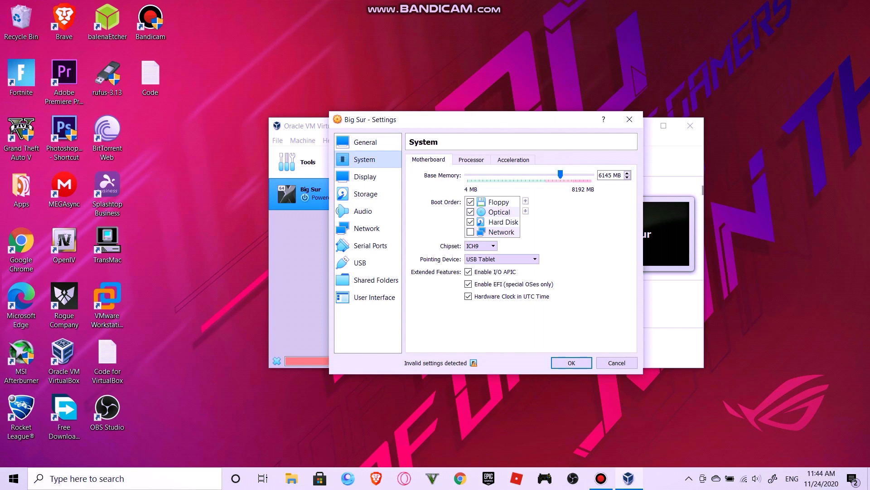
click(472, 160)
drag(467, 174, 594, 174)
click(365, 177)
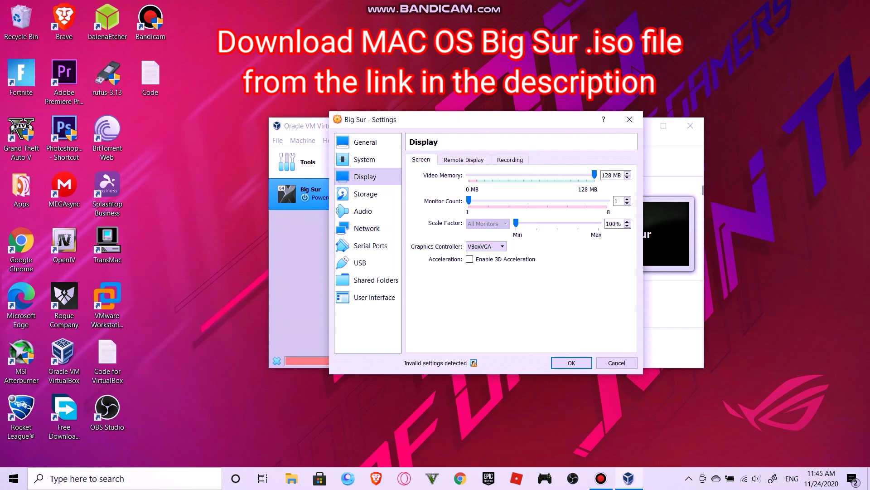
Load the disk file macOS Big Sur 11.0.1 (20B29) into the virtual machine's empty optical drive
click(366, 194)
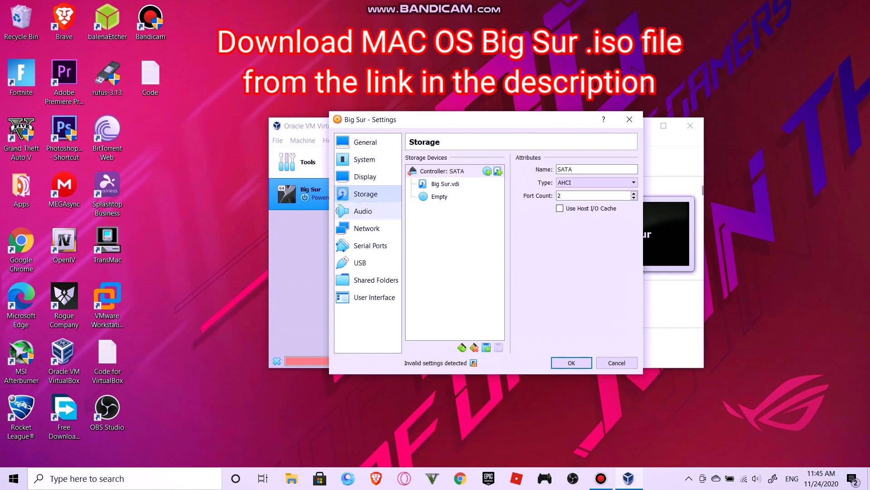
click(440, 197)
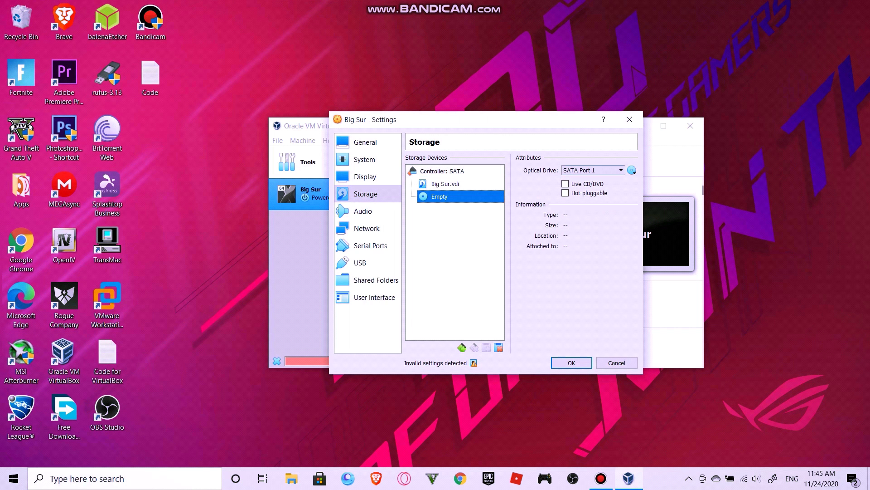
click(631, 170)
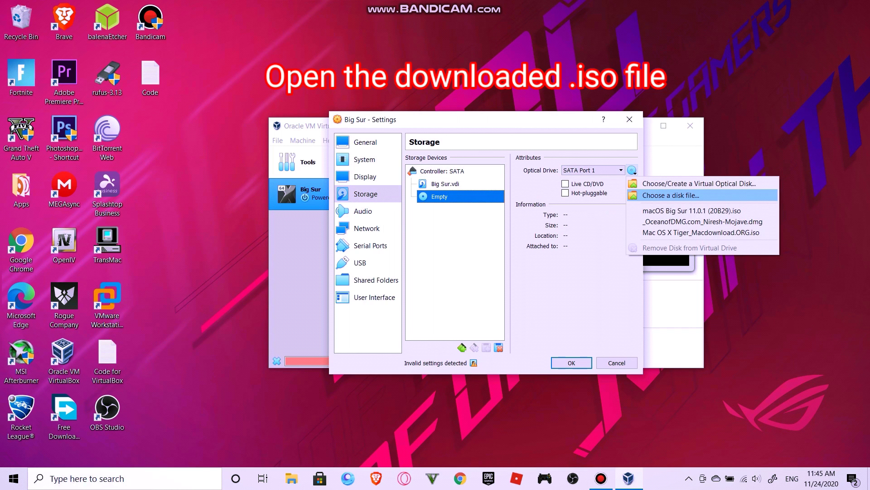
click(671, 195)
scroll(499, 225, down, 10)
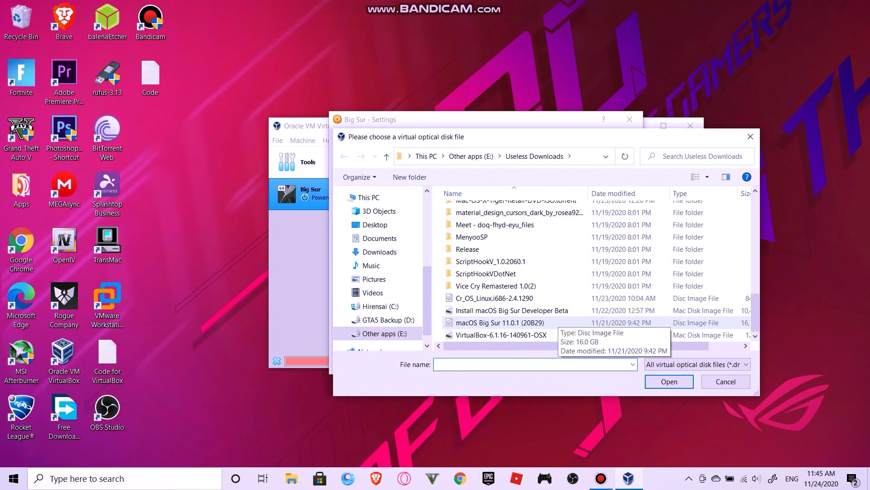
click(499, 323)
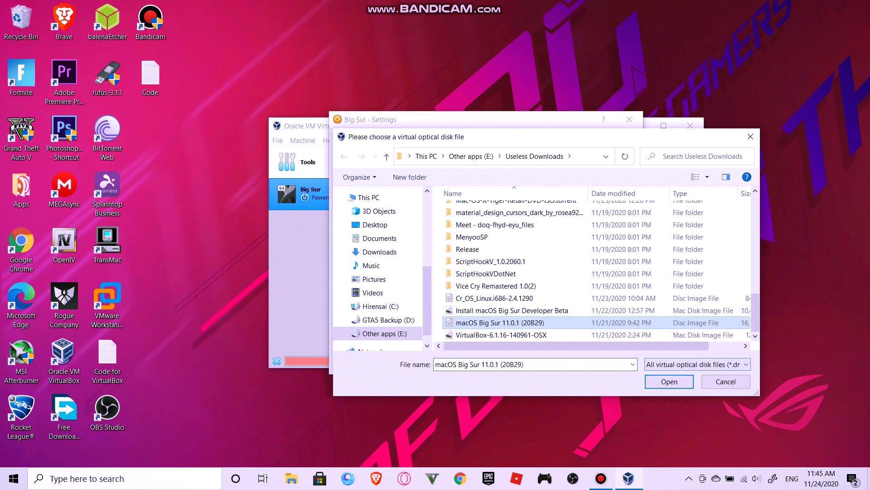
click(669, 381)
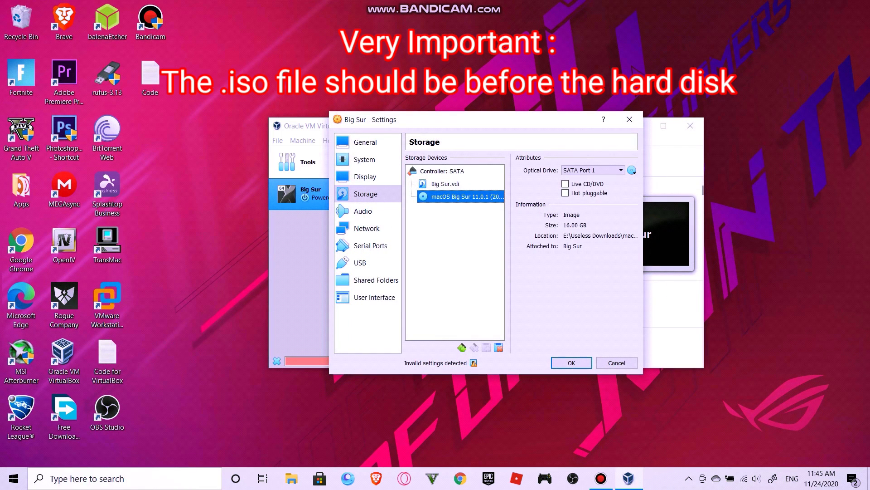
Assign the macOS optical drive to SATA Port 0 and Big Sur.vdi to SATA Port 1, and save the settings
click(445, 183)
click(600, 170)
click(595, 193)
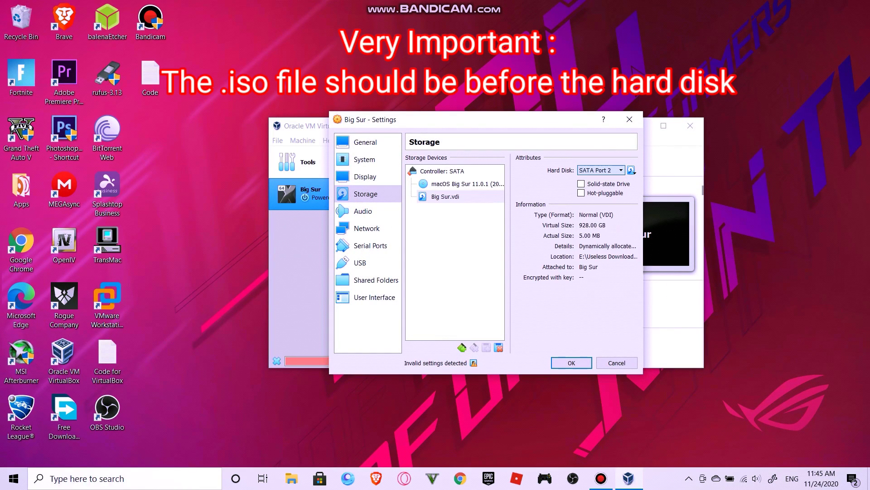
click(463, 183)
click(593, 170)
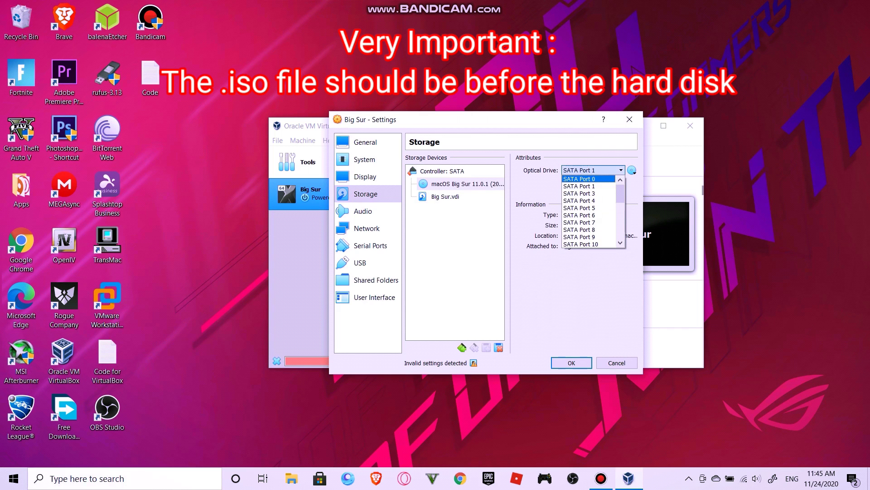
click(587, 179)
click(445, 197)
click(600, 170)
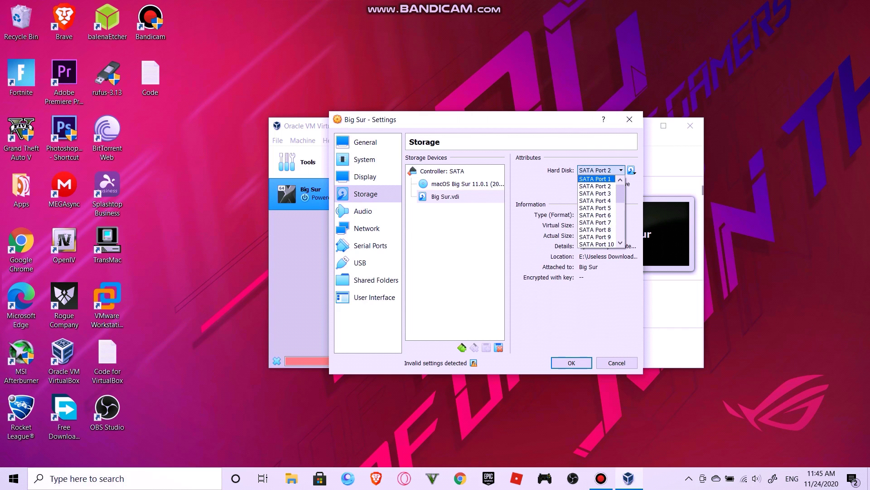
click(595, 179)
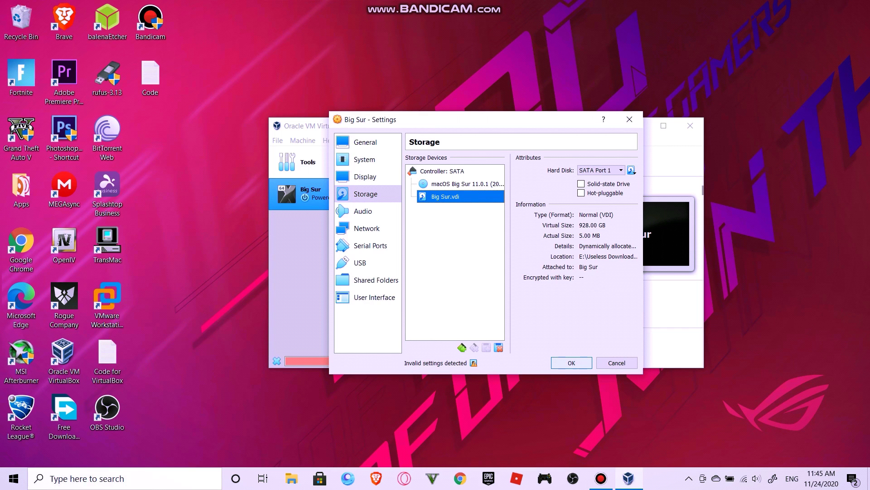
click(572, 362)
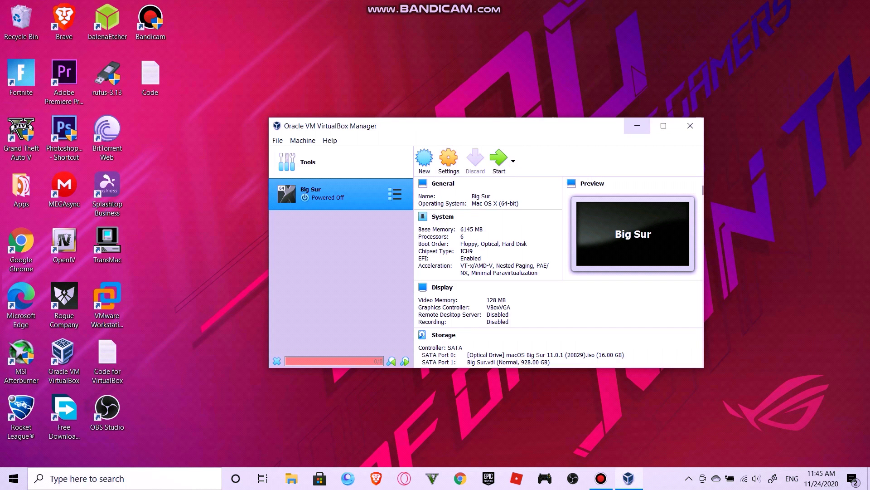
Minimise VirtualBox Manager and run Command Prompt as administrator, with its window moved clear of the desktop icons
click(637, 125)
click(91, 478)
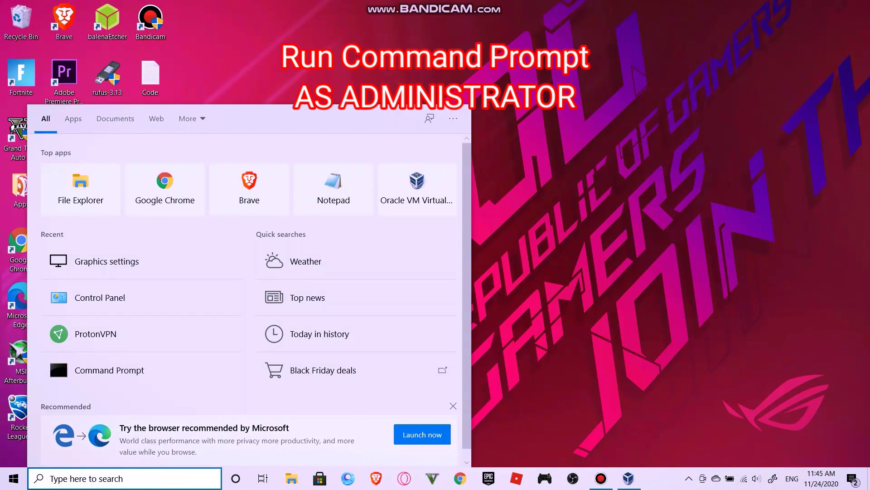
right_click(119, 358)
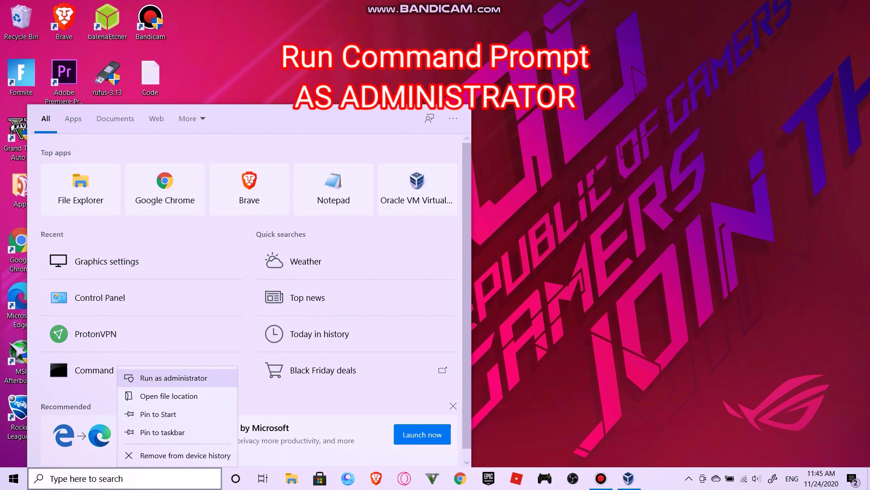
click(158, 368)
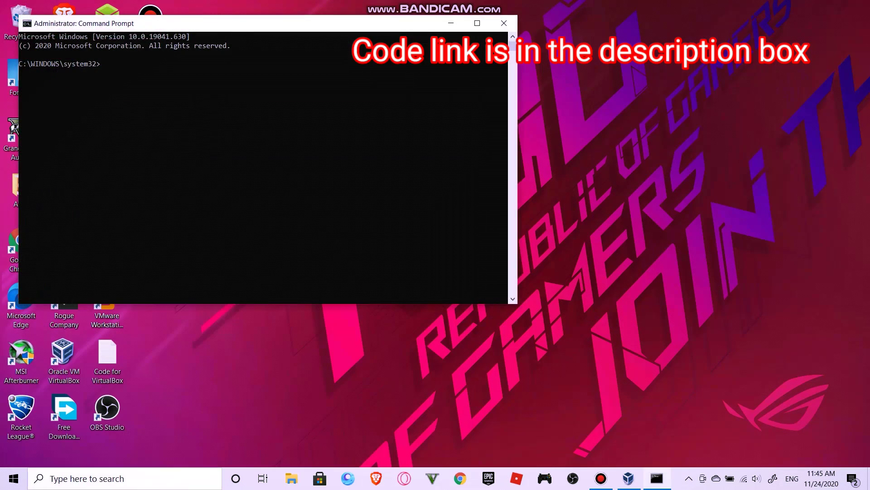
drag(136, 23, 356, 40)
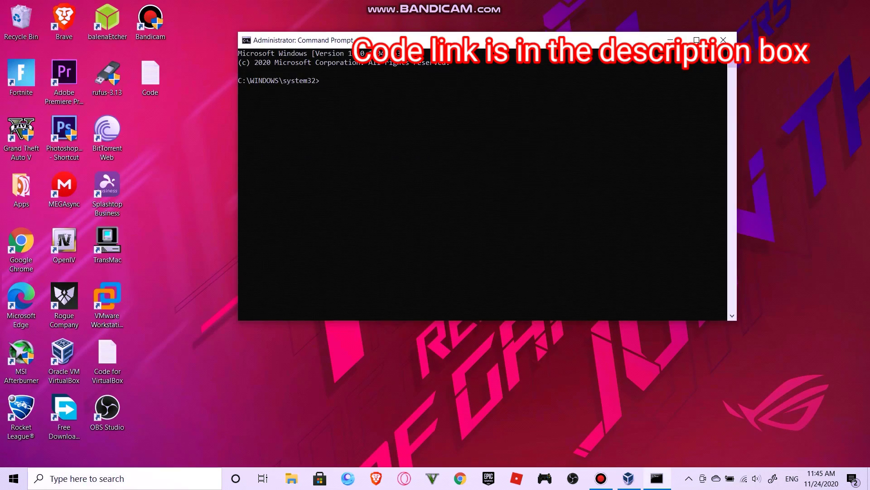
Copy "cd C:\Program Files\Oracle\VirtualBox" from the desktop Code file and run it in Command Prompt
double_click(150, 74)
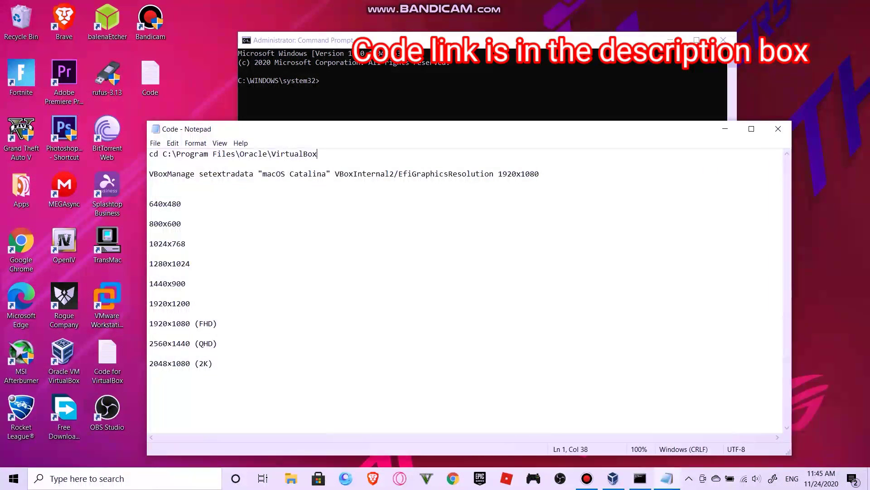
drag(318, 154, 149, 154)
key(ctrl+c)
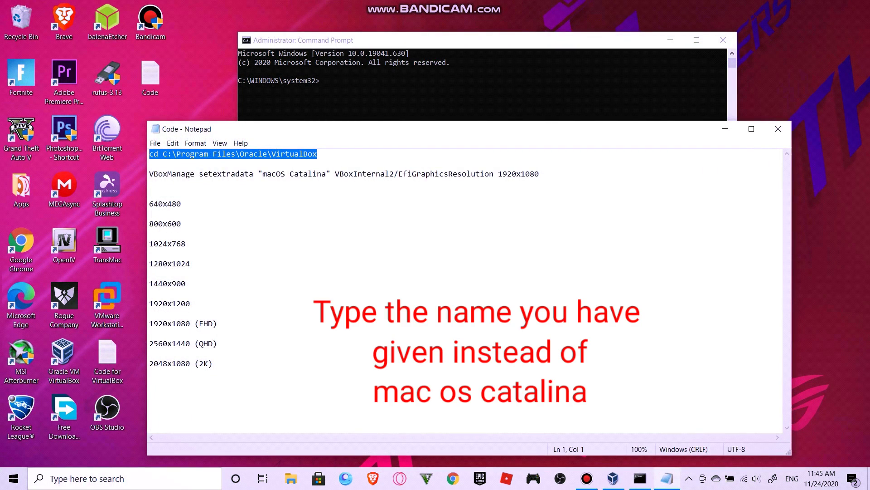
click(346, 89)
click(346, 89)
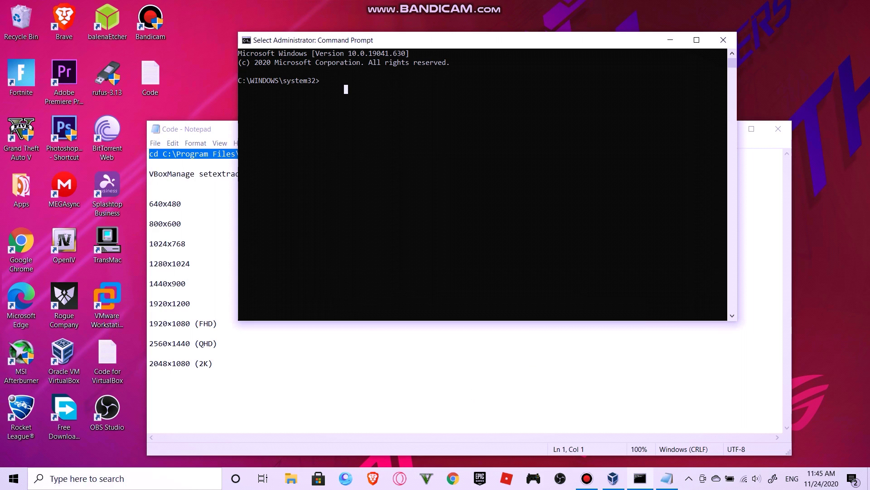
right_click(346, 89)
key(Return)
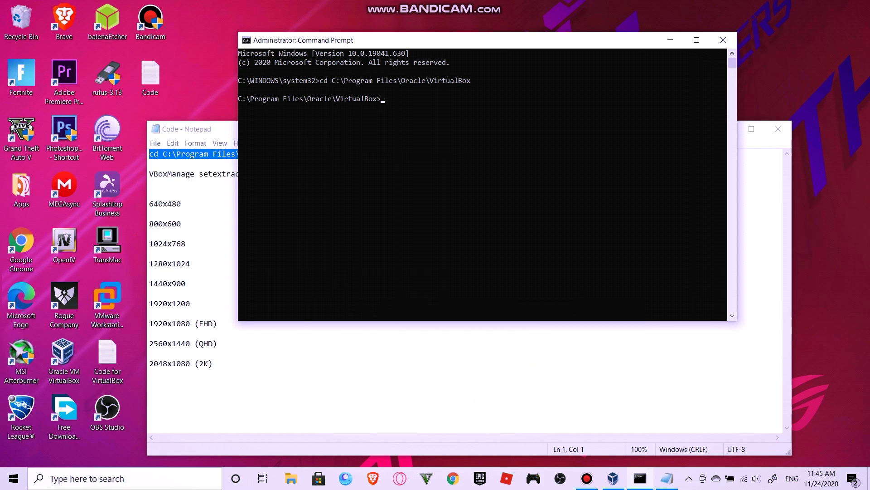
Check the virtual machine's name in VirtualBox and replace "macOS Catalina" with "Big Sur" in the Code file's VBoxManage command
click(213, 363)
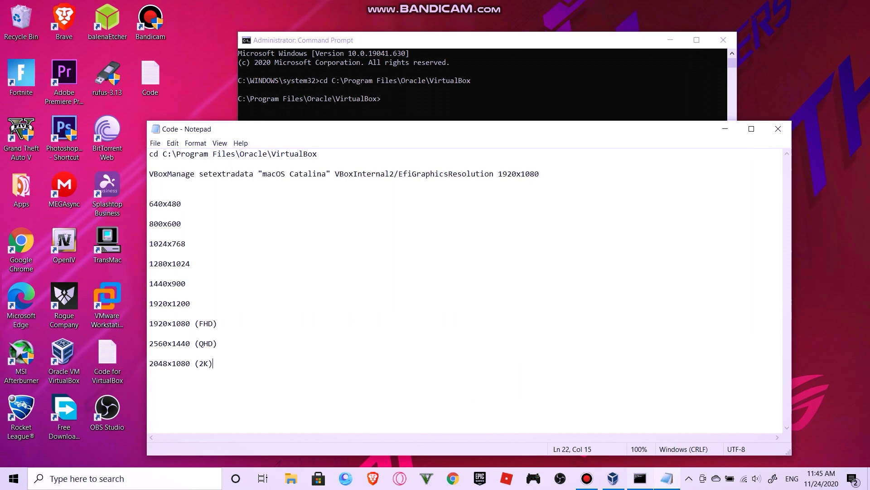
click(613, 479)
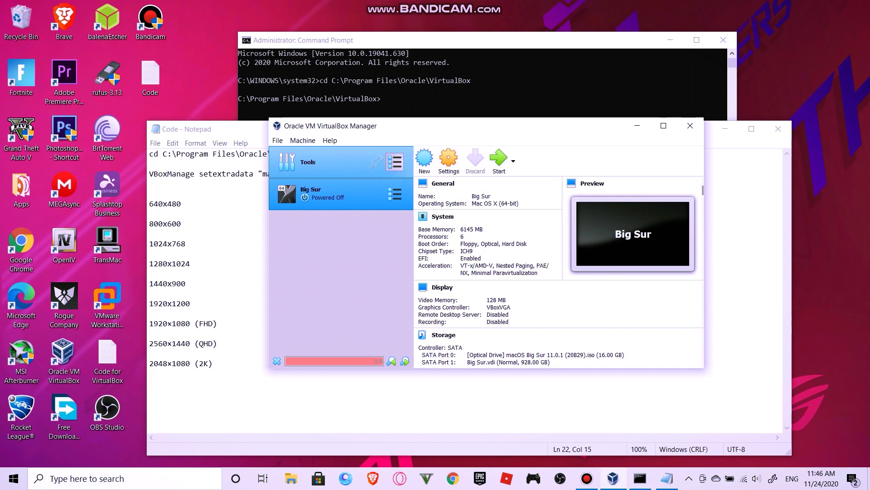
click(449, 159)
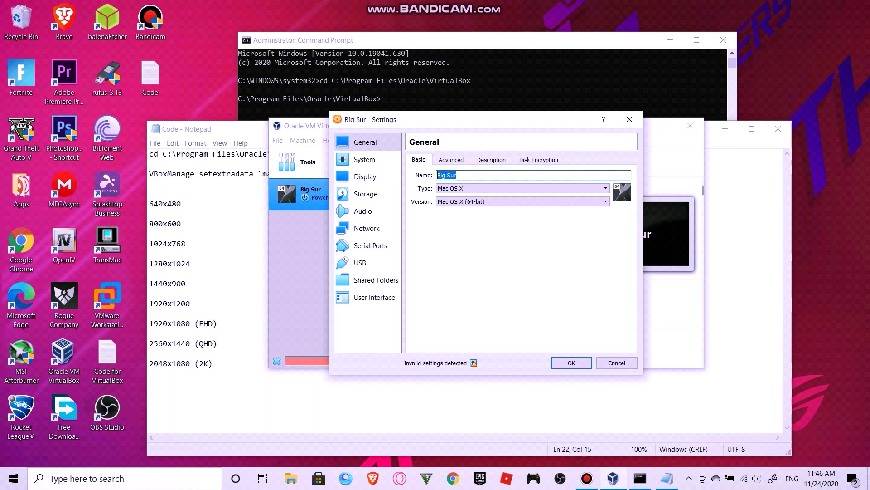
click(571, 363)
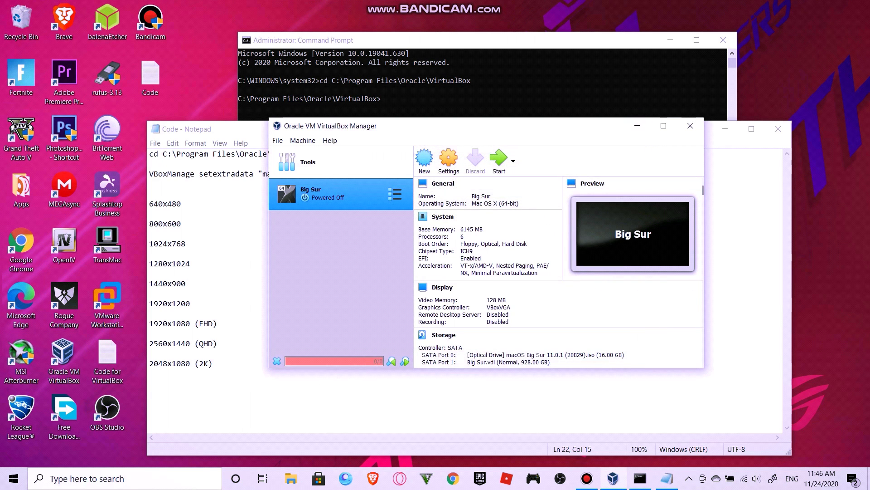
click(638, 126)
drag(326, 174, 267, 174)
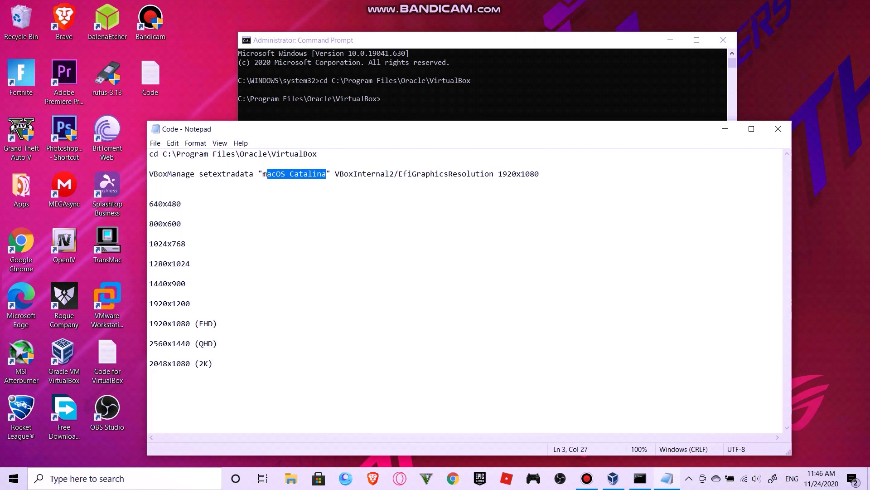
key(BackSpace)
key(BackSpace)
text(Big Sur)
Copy the edited command and run VBoxManage setextradata "Big Sur" VBoxInternal2/EfiGraphicsResolution 1920x1080 in Command Prompt, closing both windows
key(shift+End)
key(End)
key(shift+Home)
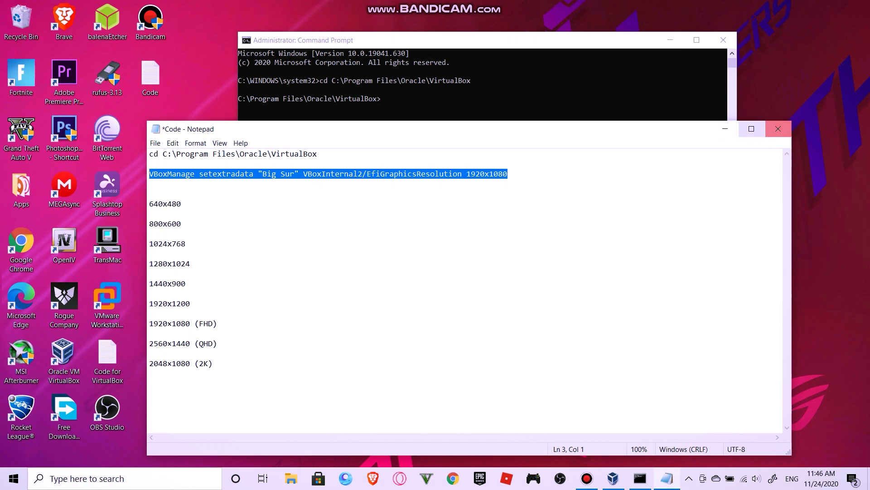
click(779, 129)
key(Return)
click(387, 99)
text(VBoxManage setextradata "Big Sur" VBoxInternal2/EfiGraphicsResolution 1920x1080)
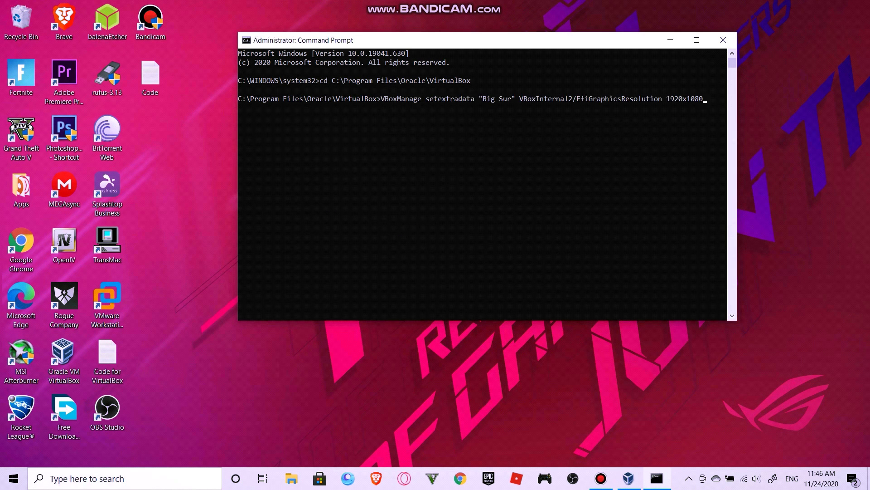
key(Return)
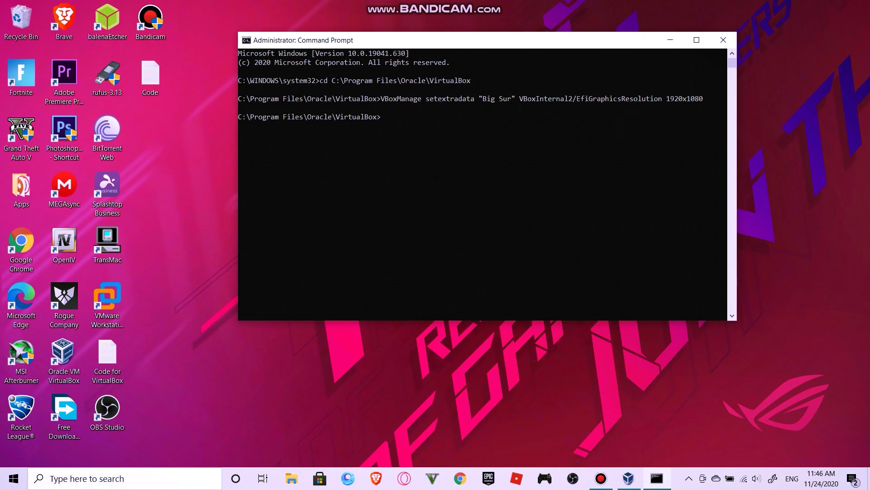
click(723, 39)
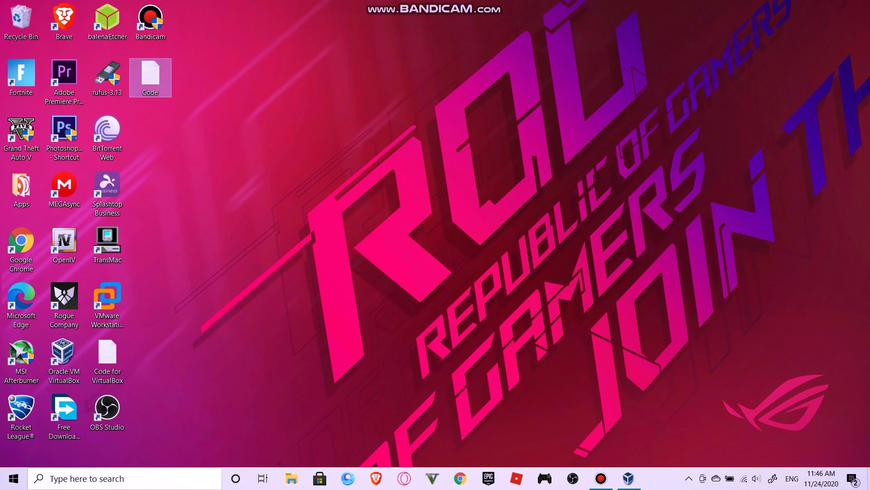
Start the Big Sur virtual machine with macOS Big Sur 11.0.1 (20B29).iso from the Useless Downloads folder as its start-up disk
click(628, 479)
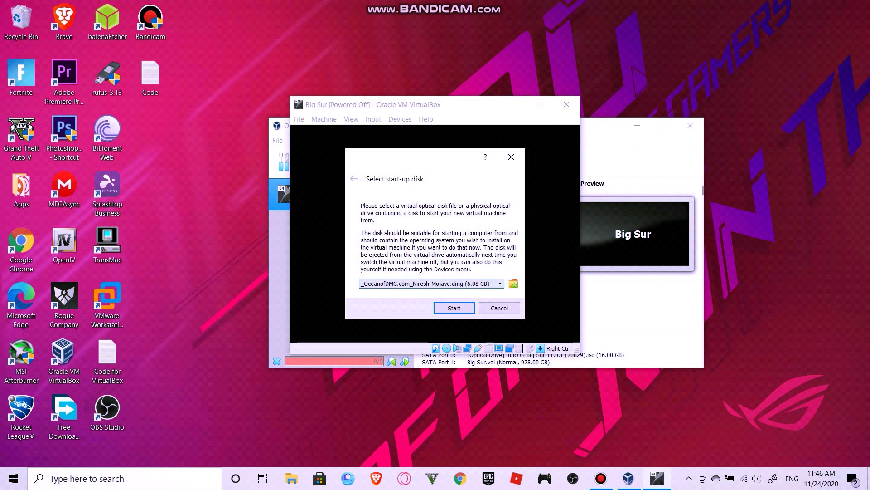
click(514, 283)
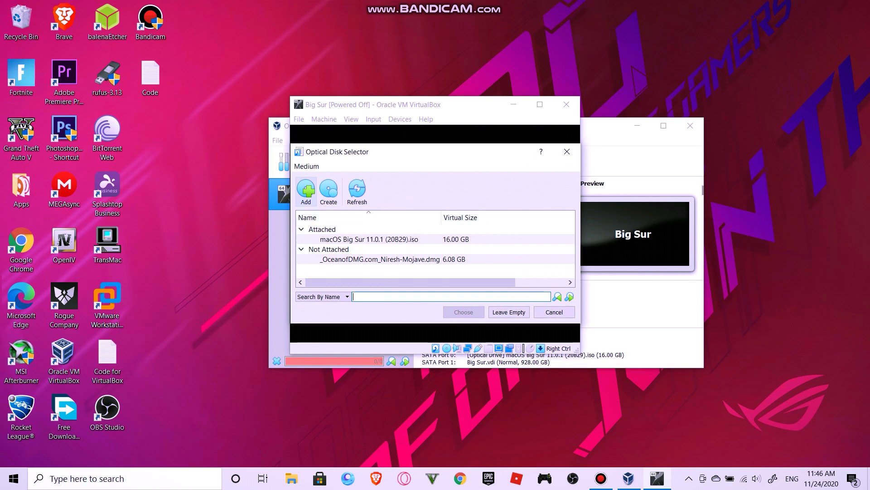
click(307, 190)
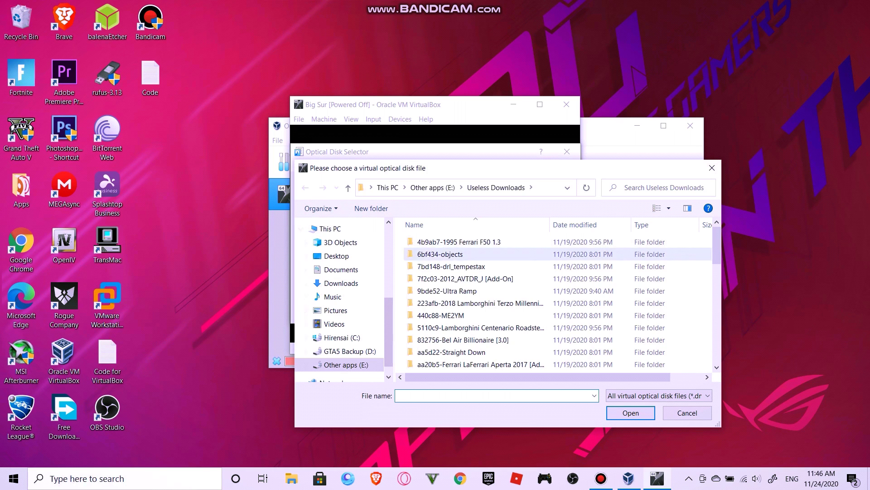
scroll(535, 294, down, 5)
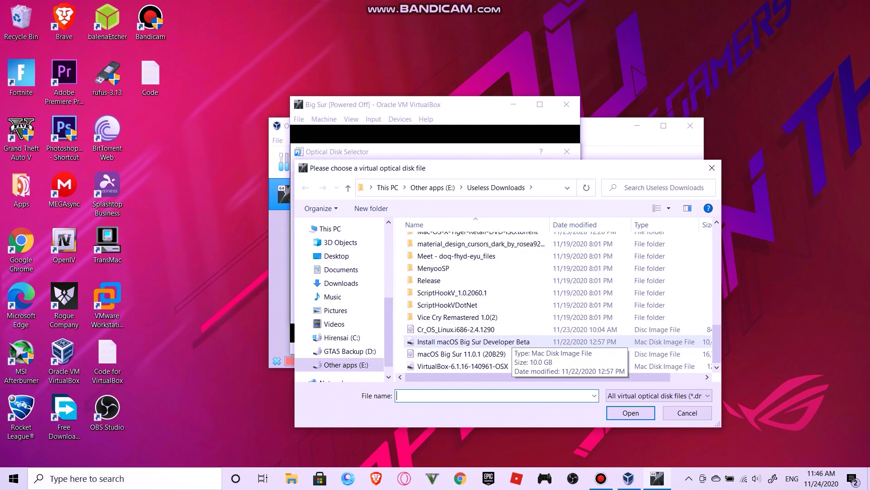
click(453, 354)
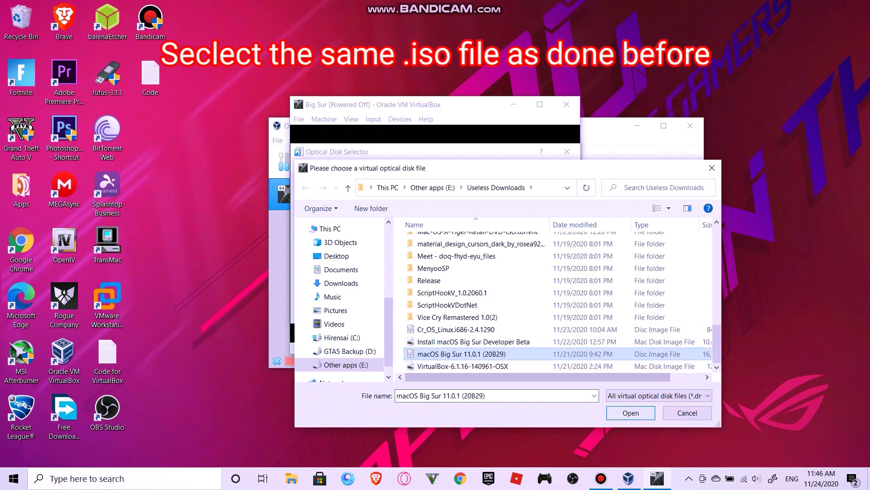
click(630, 413)
click(464, 312)
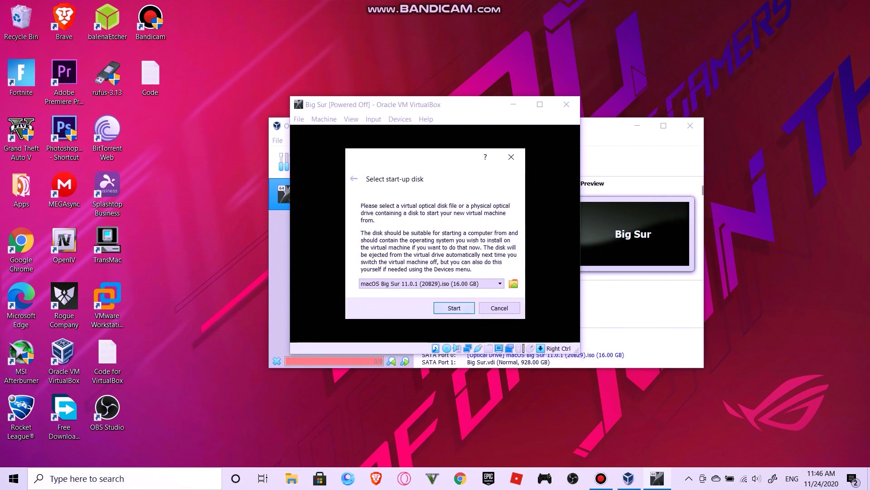
click(454, 308)
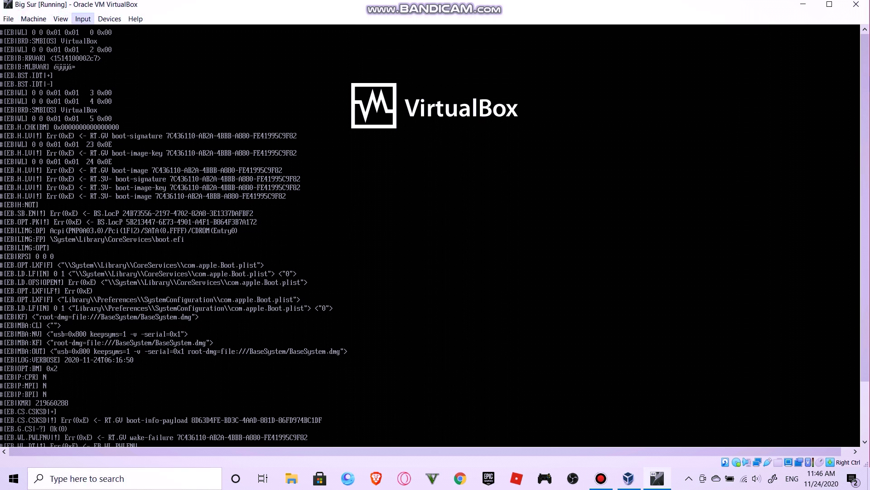
Switch the running virtual machine to full-screen mode and continue the macOS installer with English as the language
click(61, 19)
click(91, 29)
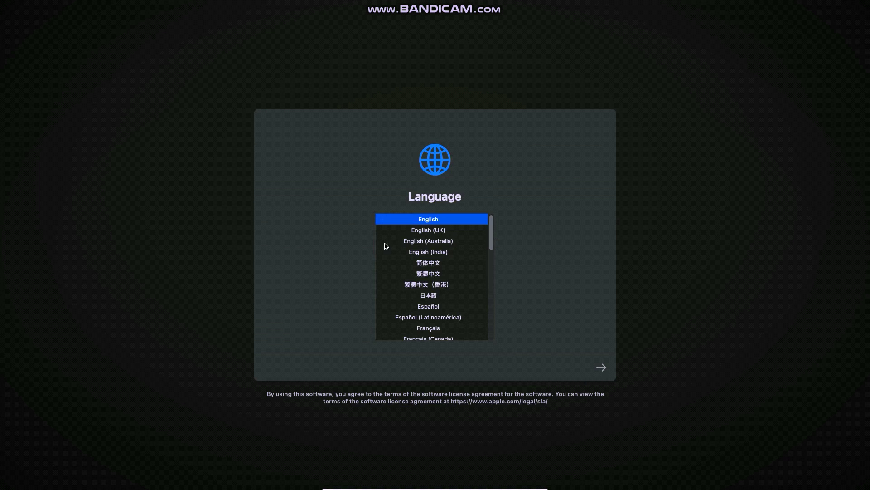
click(601, 365)
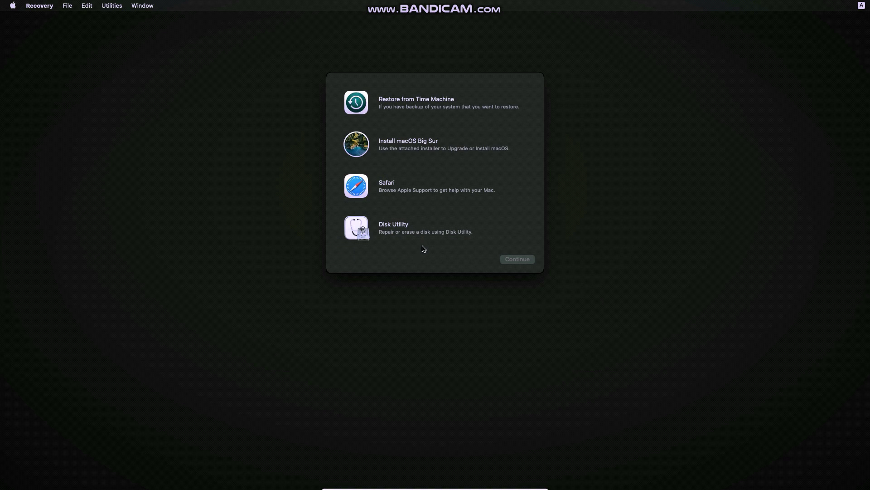
Erase VBOX HARDDISK Media in Disk Utility as MAC with APFS format and GUID Partition Map, closing Disk Utility once done
double_click(390, 227)
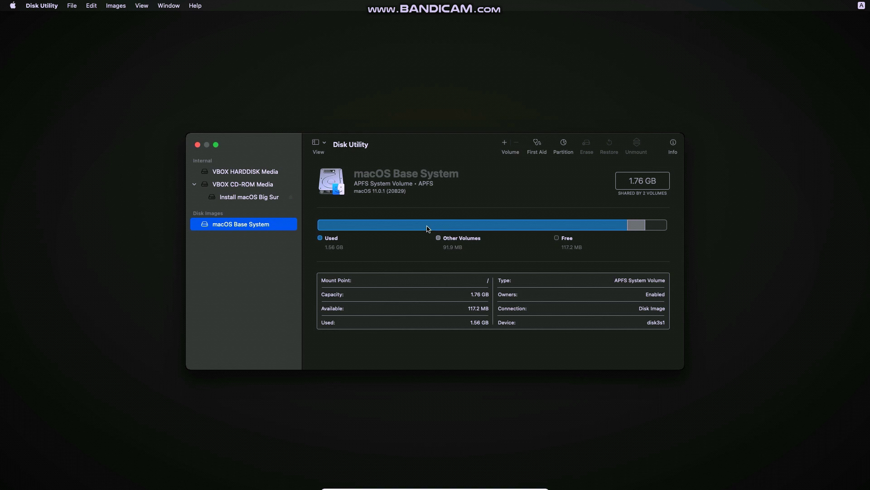
click(223, 172)
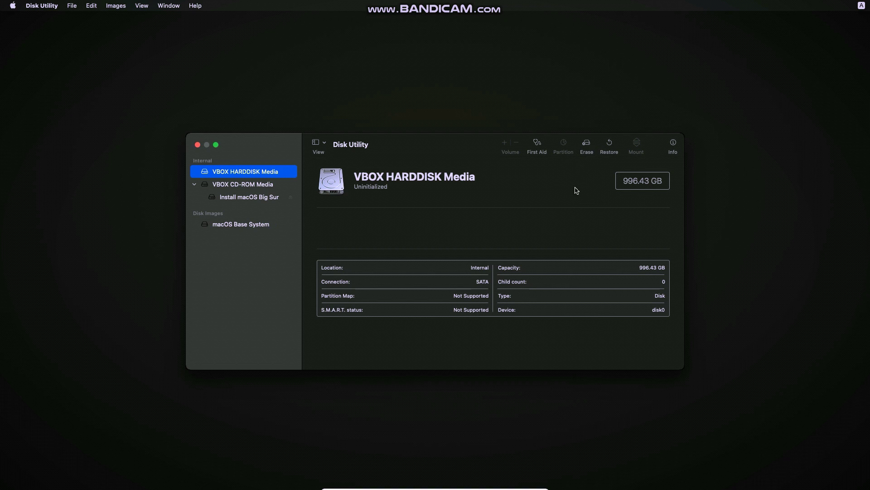
click(587, 146)
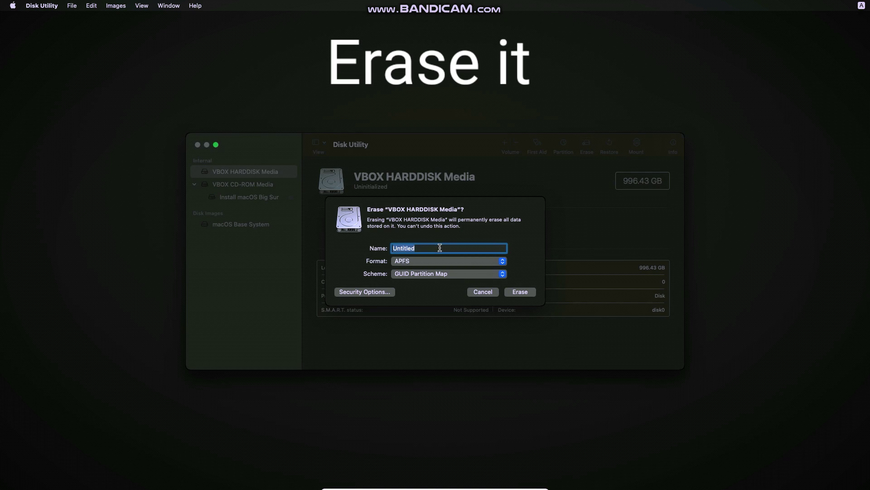
key(BackSpace)
text(MAC)
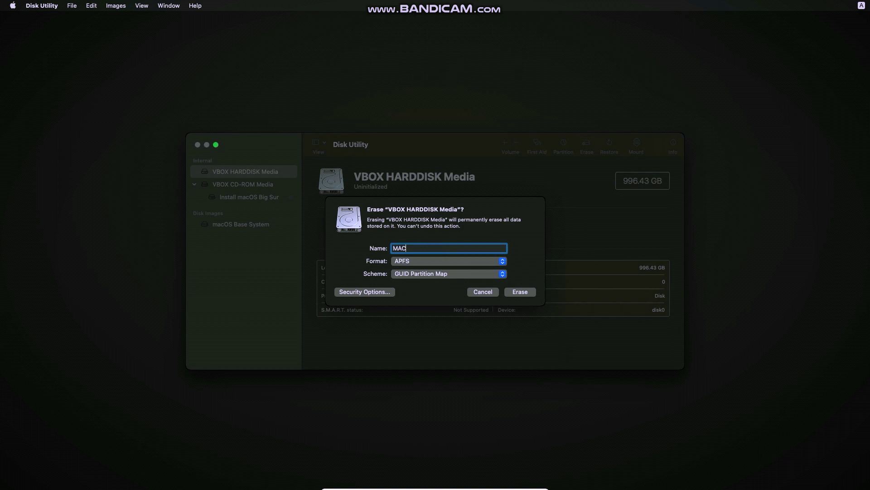
click(520, 292)
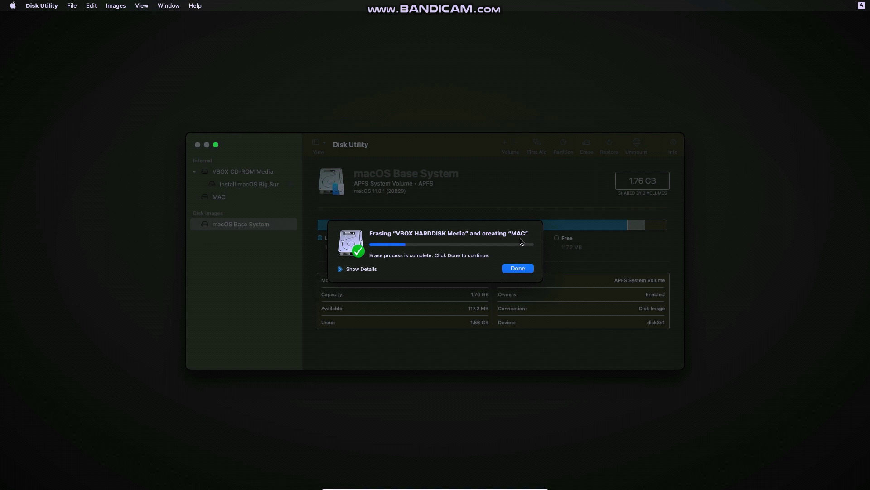
click(519, 273)
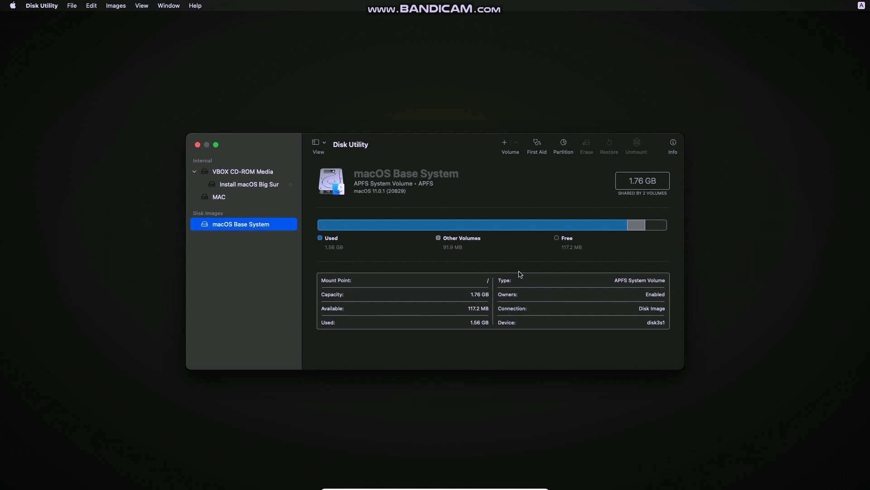
click(197, 145)
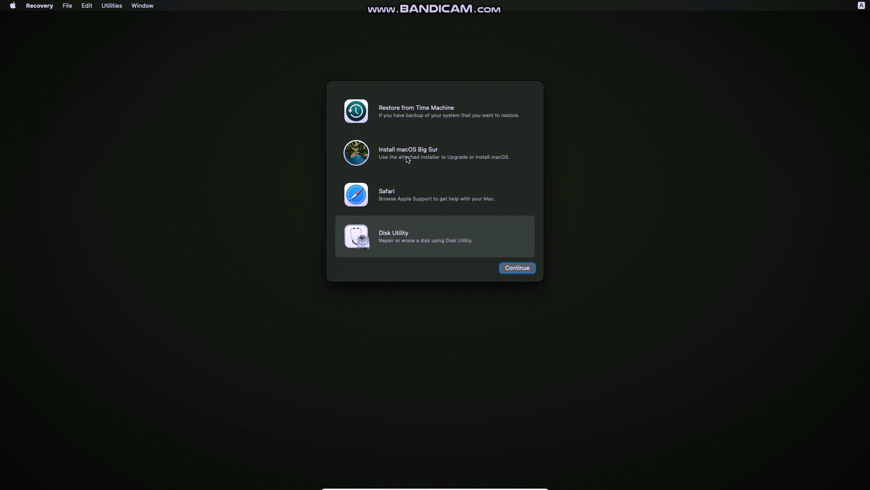
Run Install macOS Big Sur, agree to the software license agreement and install onto the MAC disk
click(379, 155)
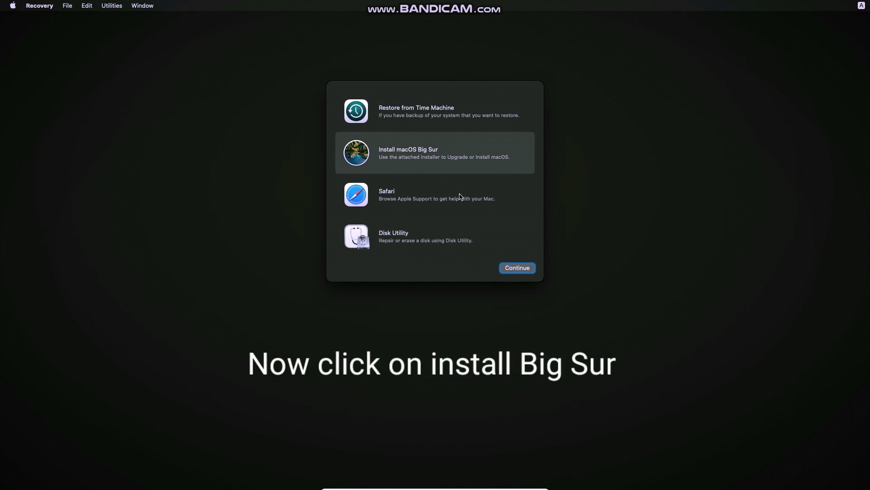
click(516, 270)
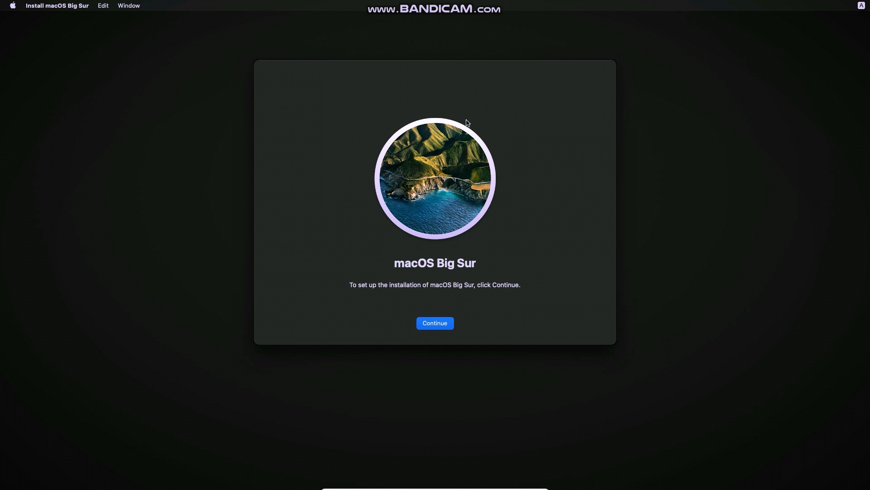
click(440, 323)
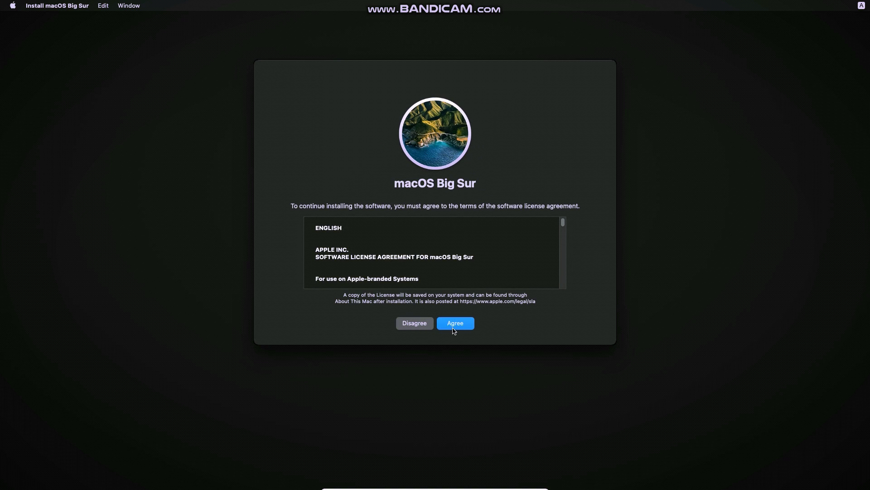
click(454, 329)
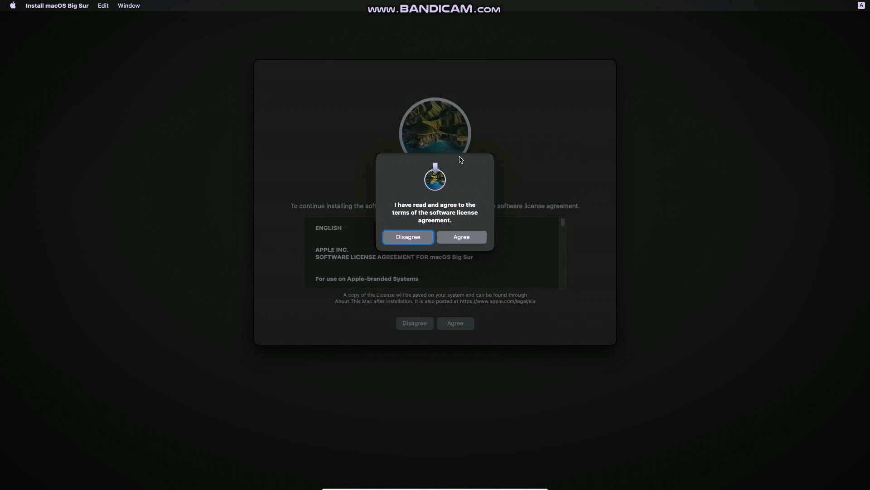
click(460, 242)
click(439, 278)
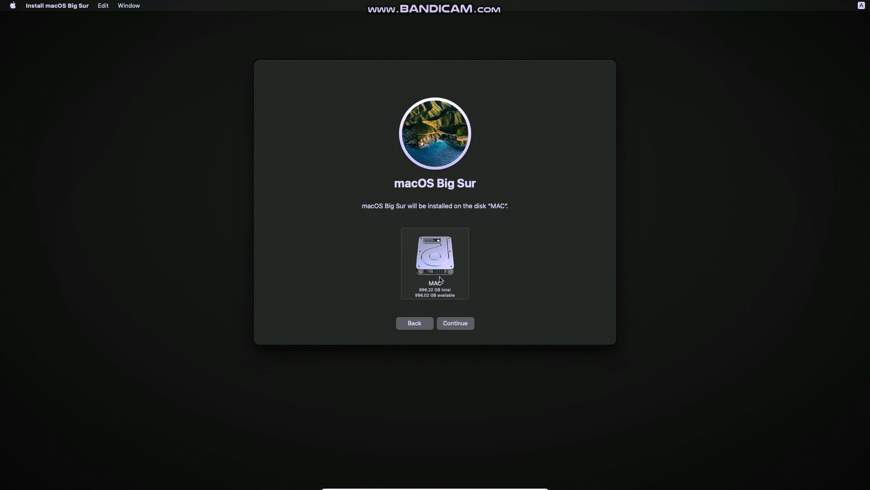
click(457, 325)
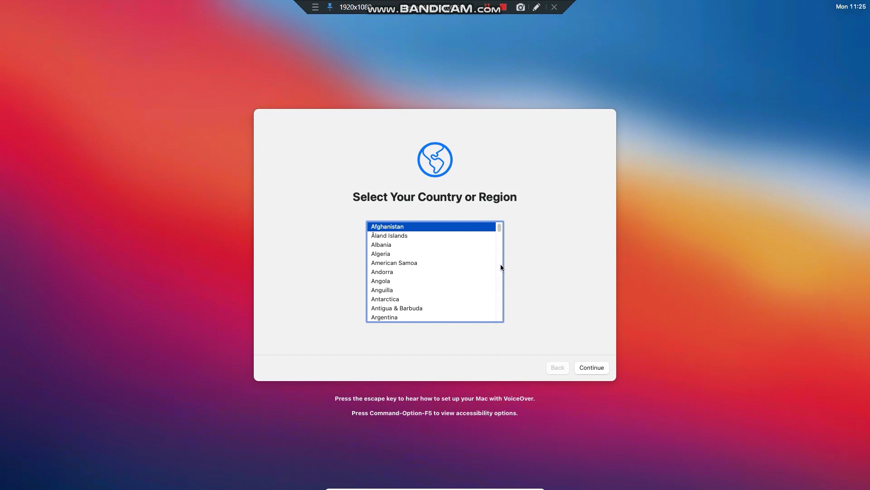
Choose India as the country or region in the macOS setup and continue
scroll(500, 267, down, 5)
scroll(500, 267, down, 12)
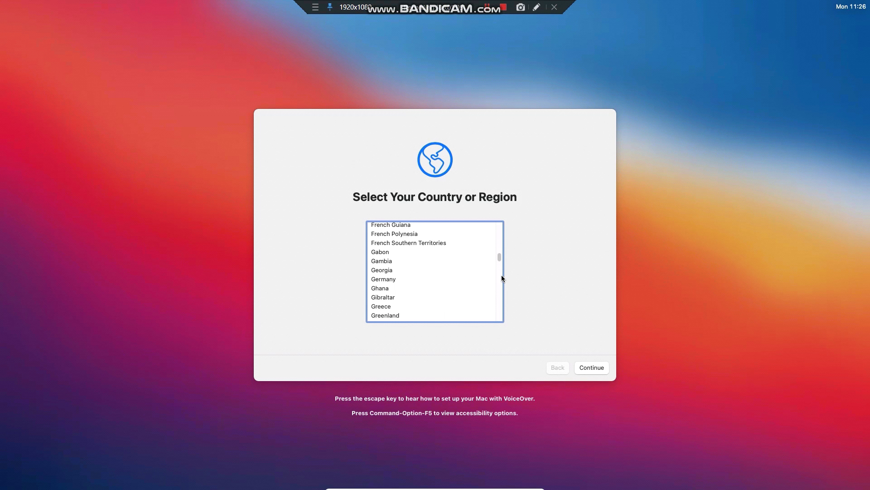
scroll(488, 284, down, 5)
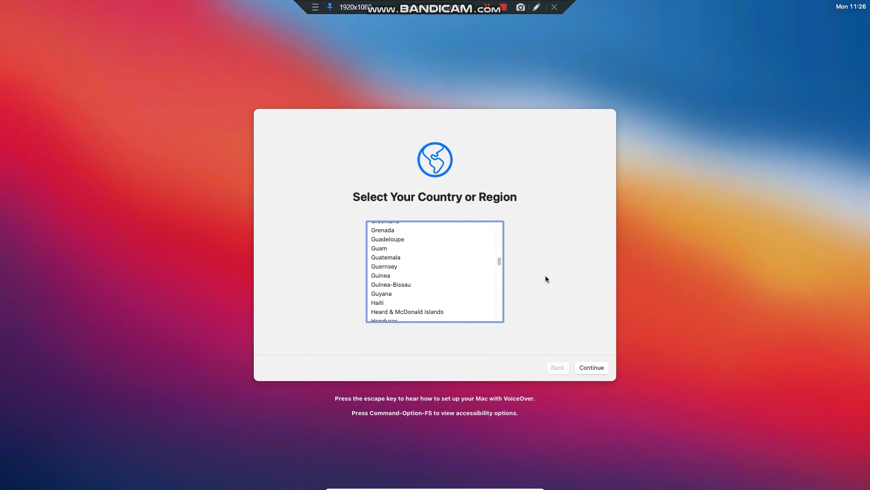
scroll(501, 293, down, 7)
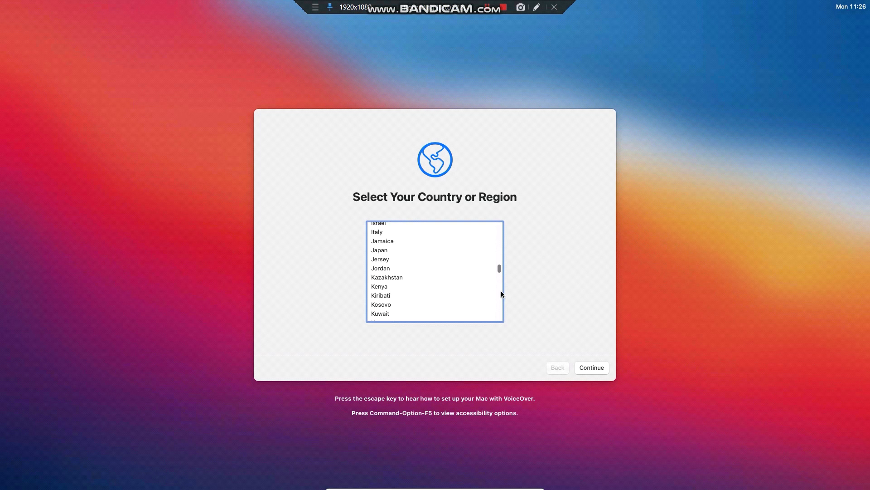
scroll(501, 252, up, 5)
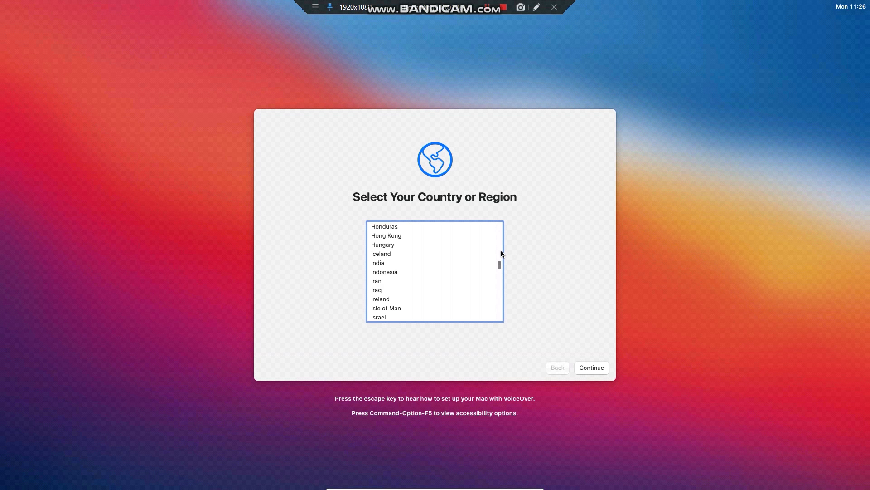
scroll(501, 253, up, 10)
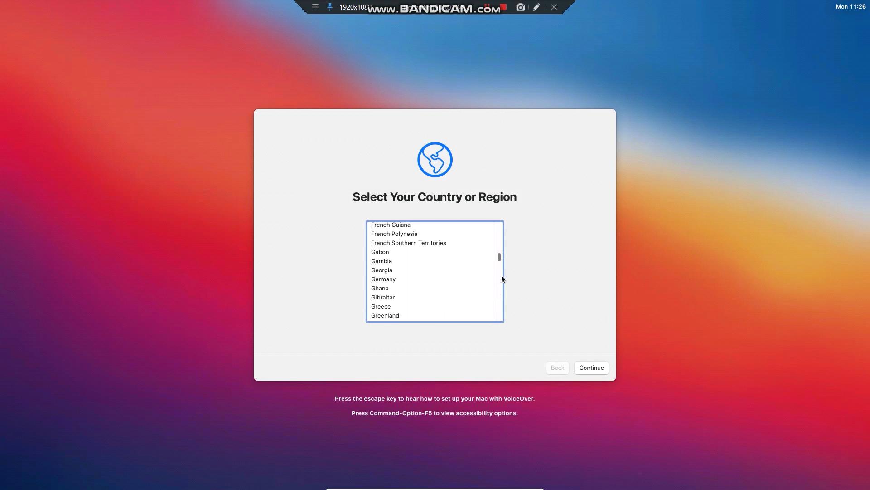
scroll(496, 292, down, 5)
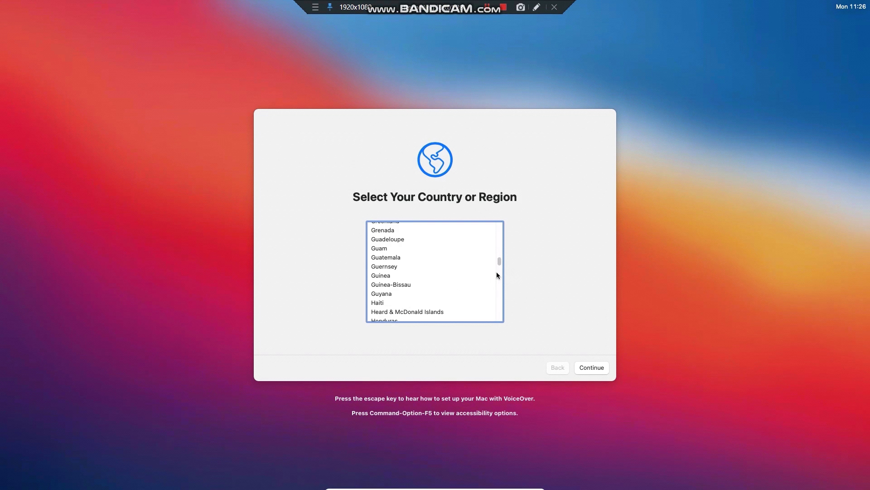
scroll(497, 275, down, 5)
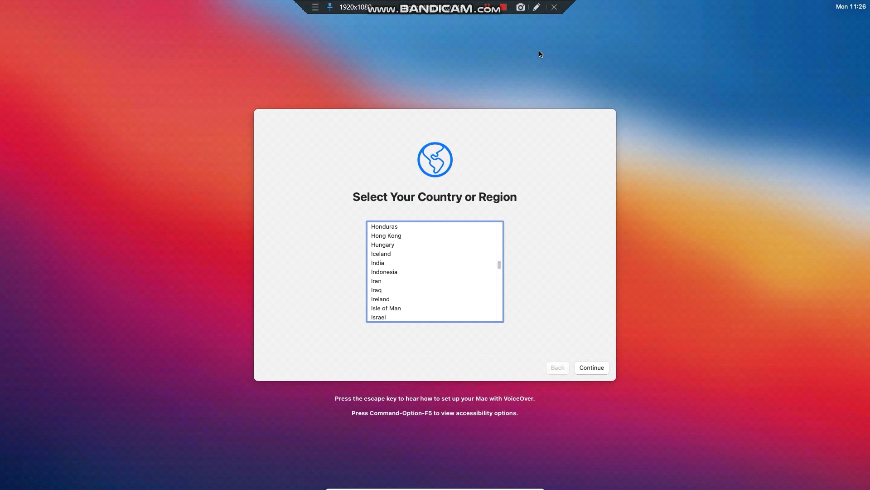
click(388, 265)
click(388, 265)
click(373, 264)
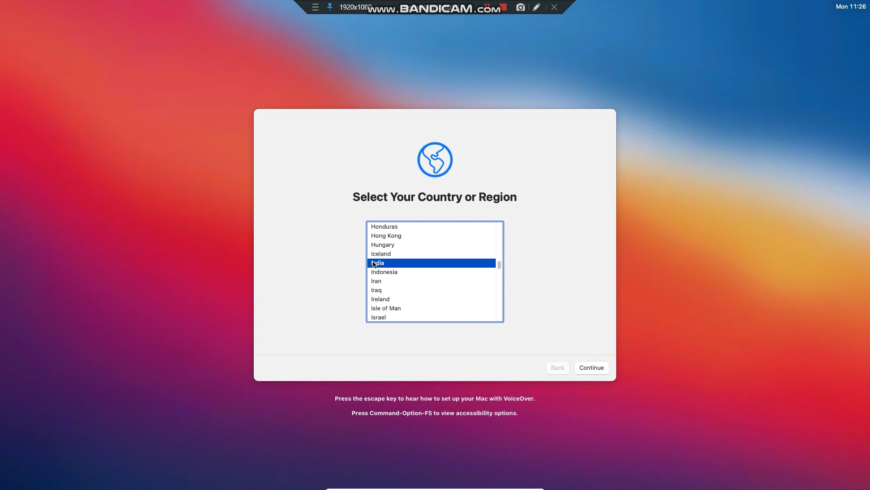
click(579, 367)
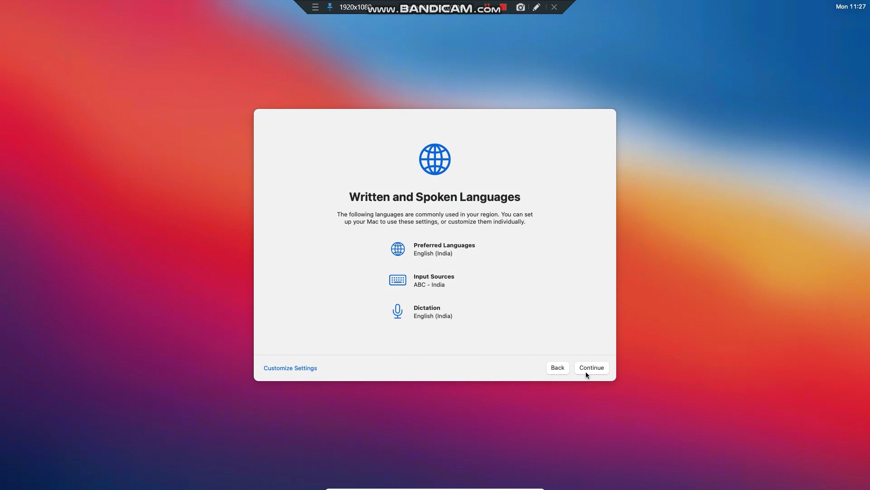
Accept the suggested written and spoken languages and skip the Accessibility and Migration Assistant setup
click(586, 371)
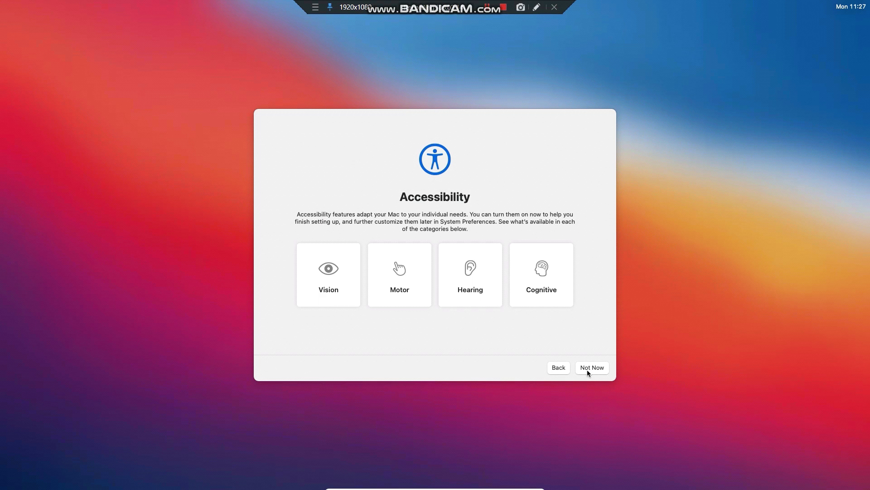
click(588, 370)
click(587, 368)
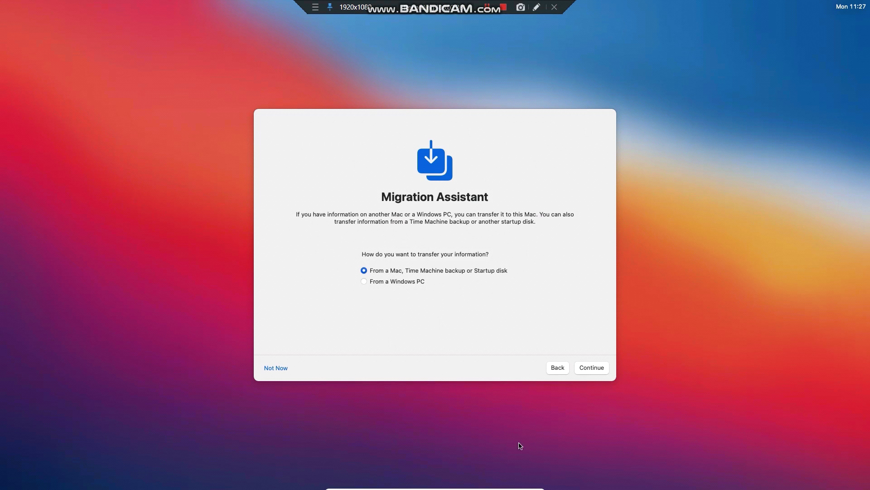
click(275, 369)
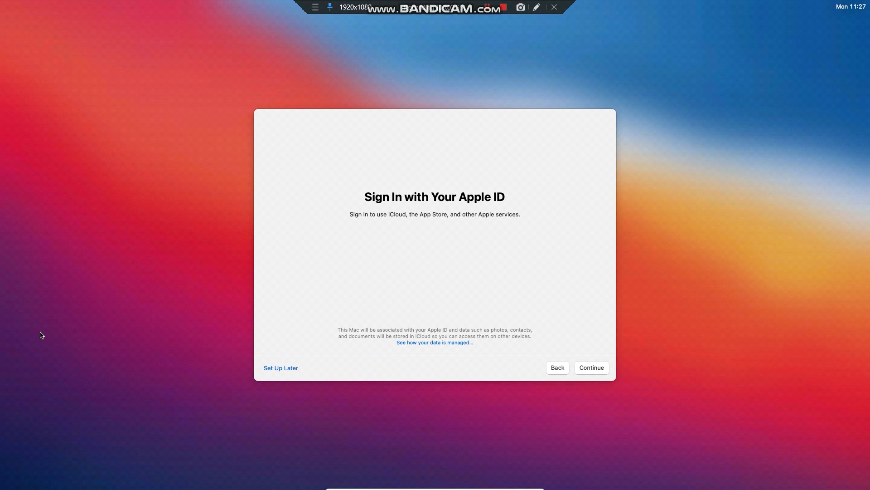
Skip signing in with an Apple ID by choosing to set it up later, and agree to the macOS terms and conditions
click(349, 331)
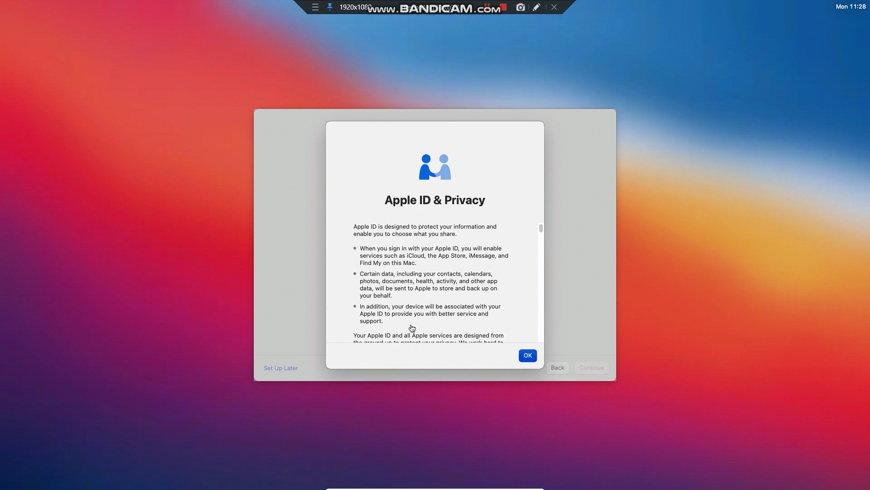
key(Return)
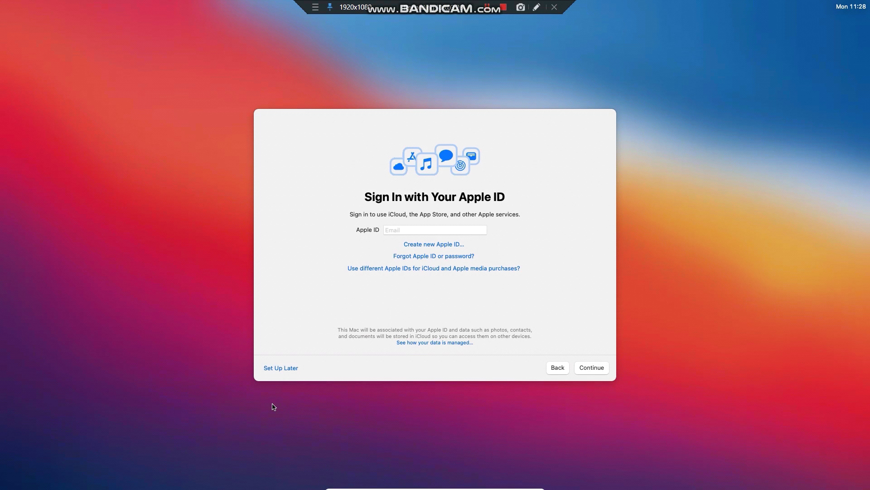
click(281, 368)
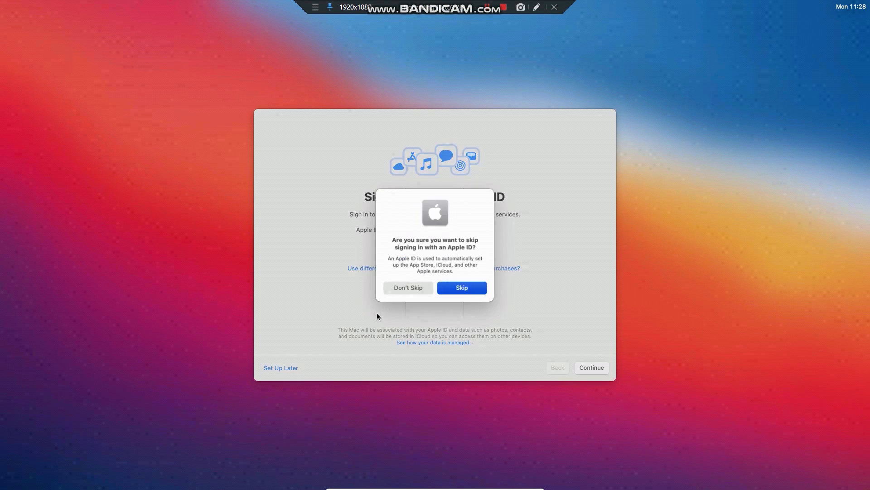
click(457, 291)
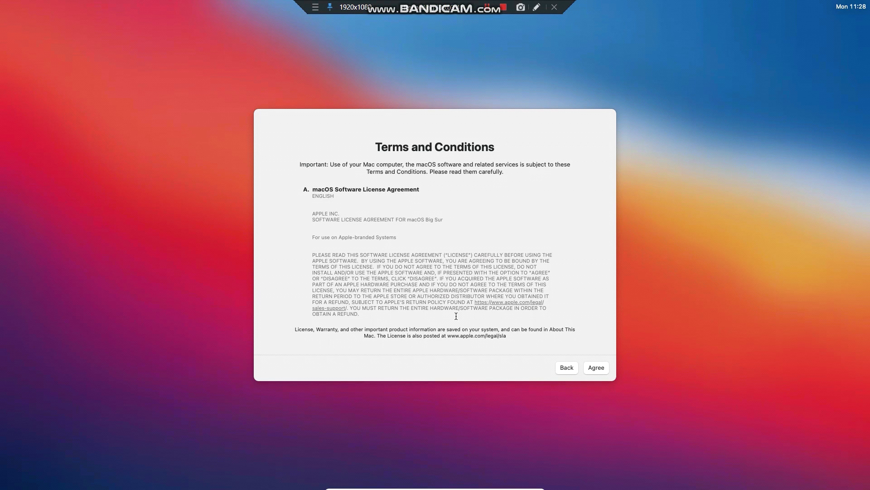
click(601, 369)
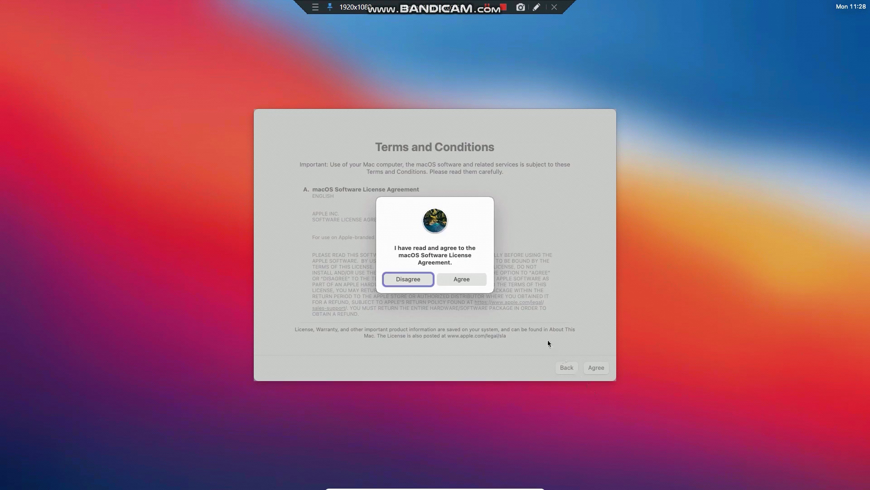
click(468, 279)
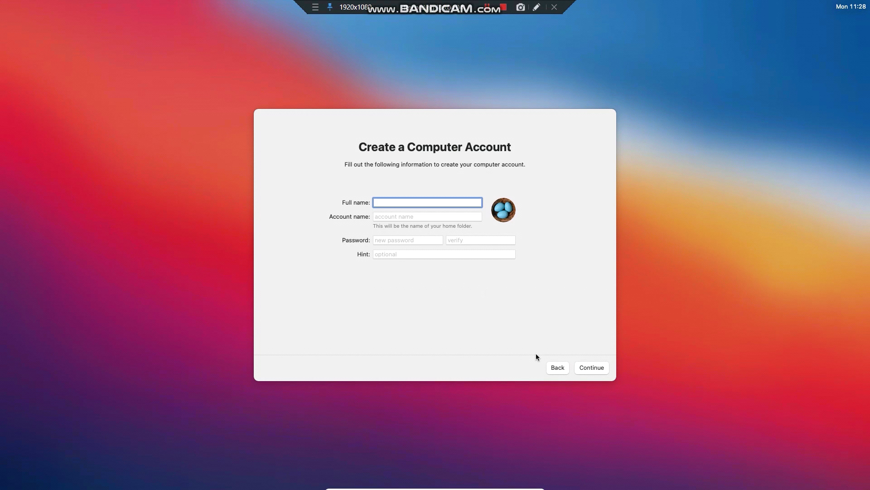
Create the computer account by entering the full name, entering and verifying the account password, and leaving the hint empty
text(UPMAGAMER)
click(397, 242)
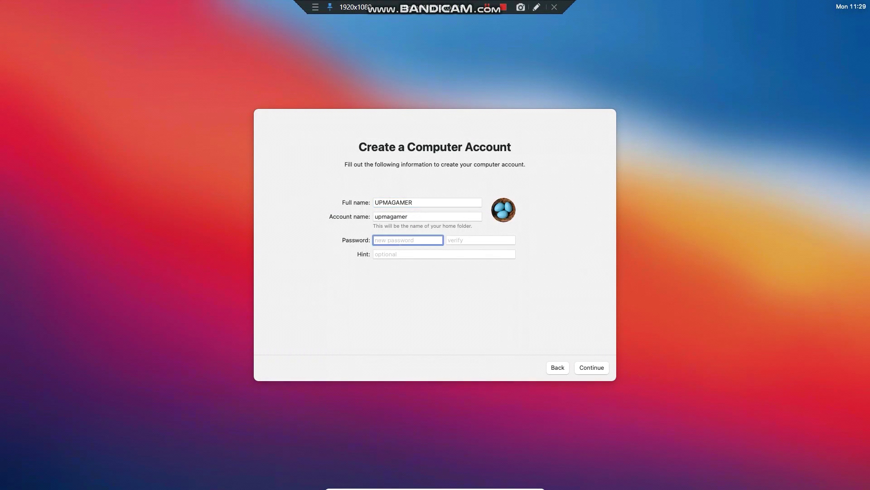
text(•••••••••••••)
key(Tab)
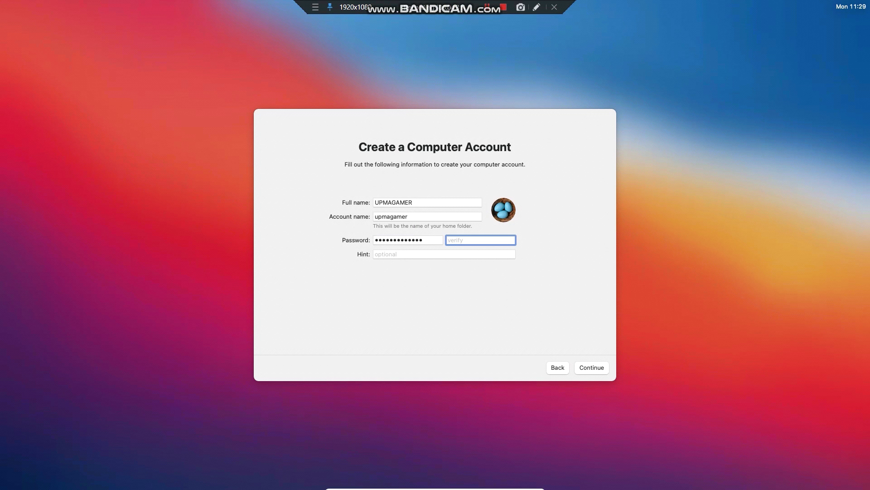
text(••••••••••••••)
key(Tab)
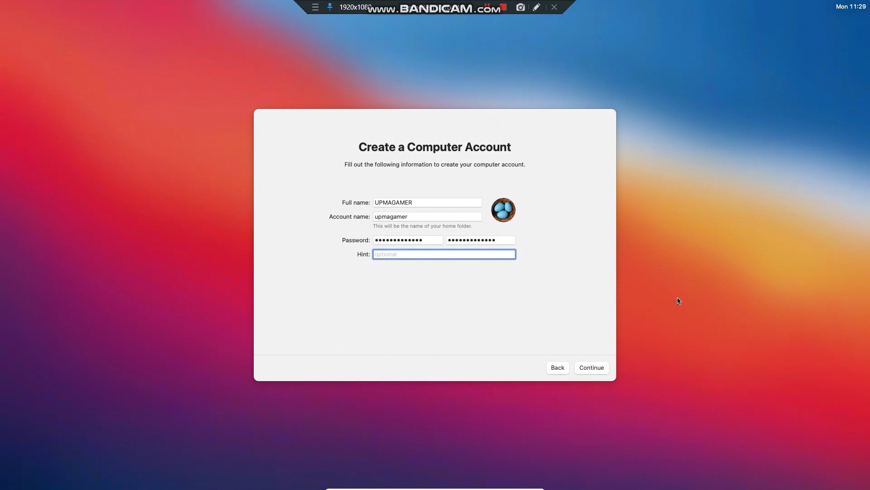
click(598, 368)
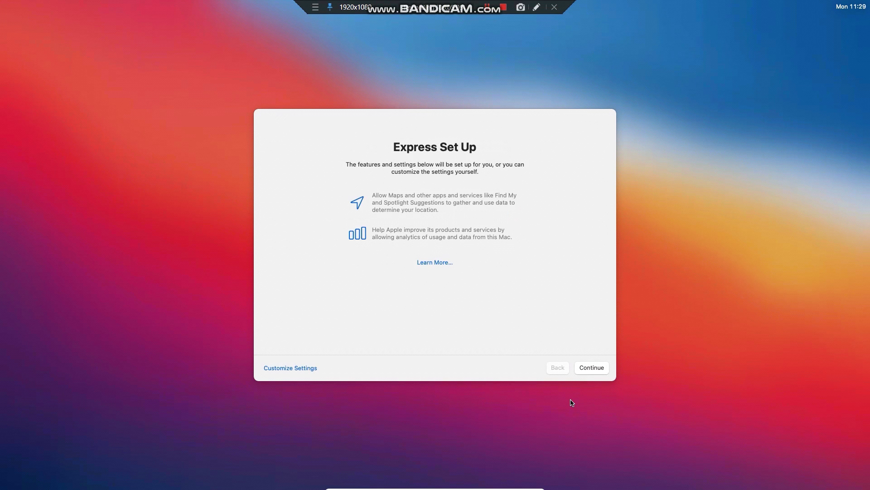
Accept the Express Set Up, leave sharing crash and usage data with app developers off, and continue with Ask Siri enabled
click(592, 369)
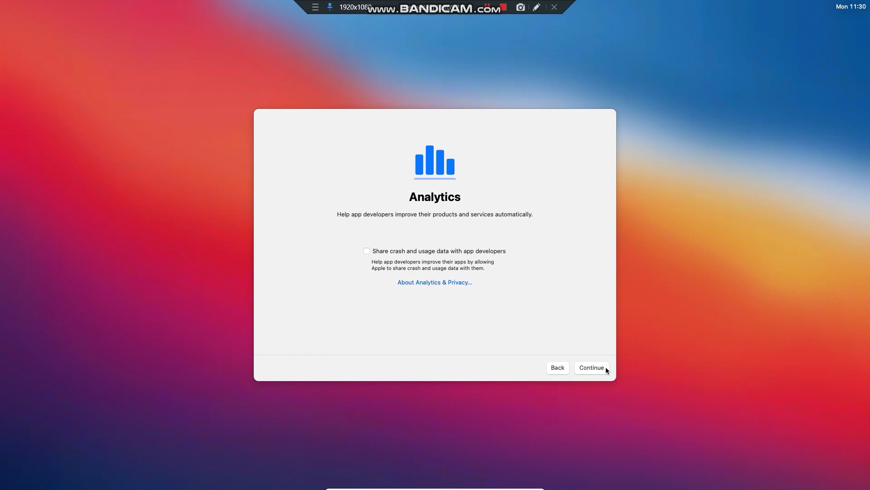
click(600, 369)
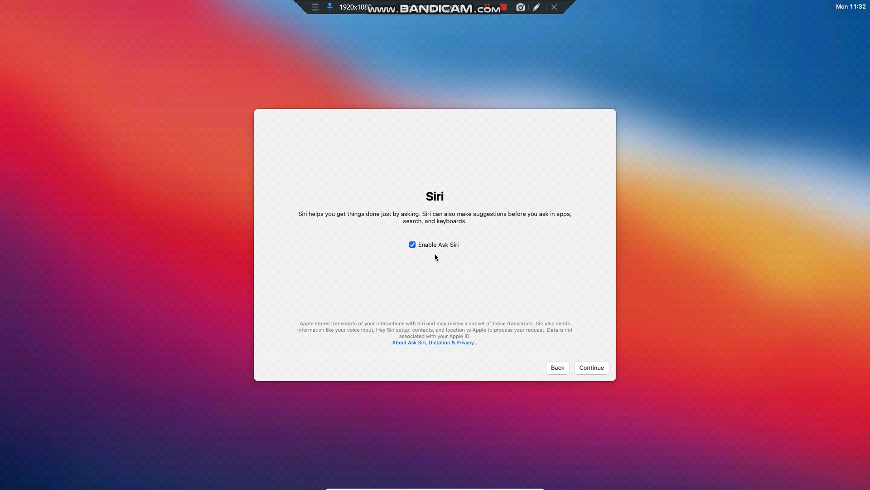
click(592, 368)
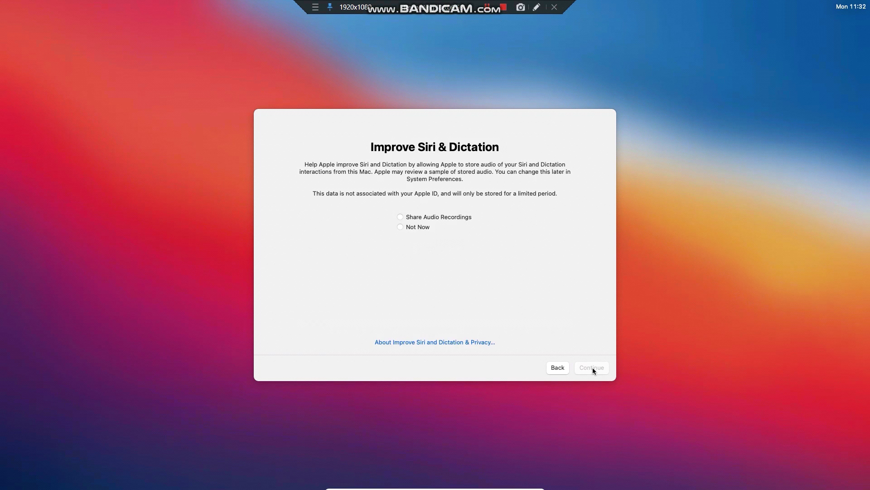
Choose Not Now for sharing Siri and Dictation audio recordings, and select the Dark look for the Mac
click(401, 228)
click(587, 370)
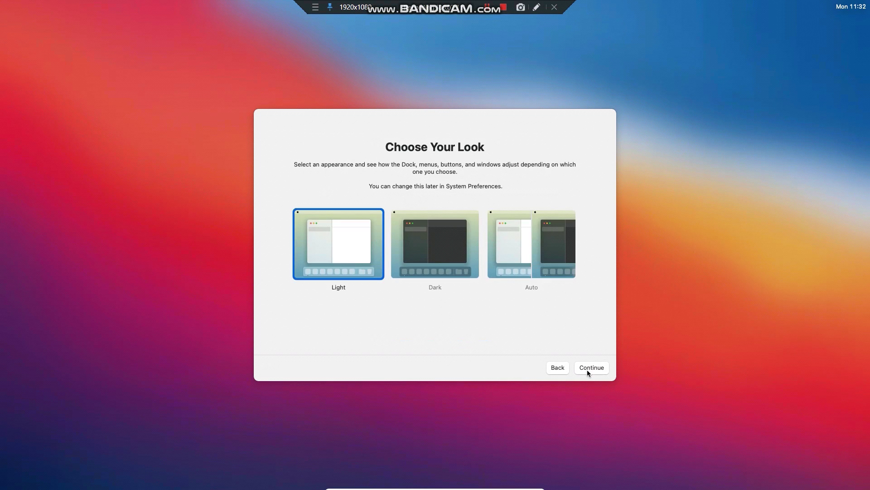
click(433, 243)
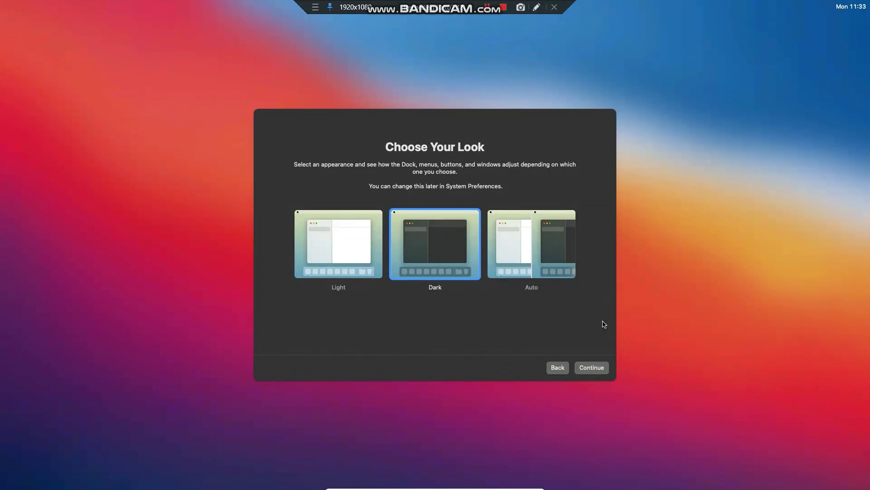
click(599, 368)
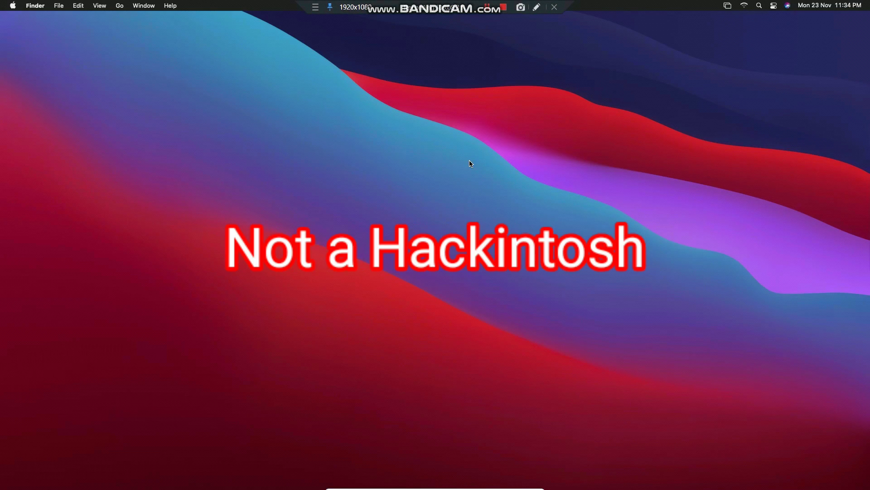
Identify the keyboard in Keyboard Setup Assistant with the Z and slash keys next to the Shift keys, and finish the assistant
click(552, 333)
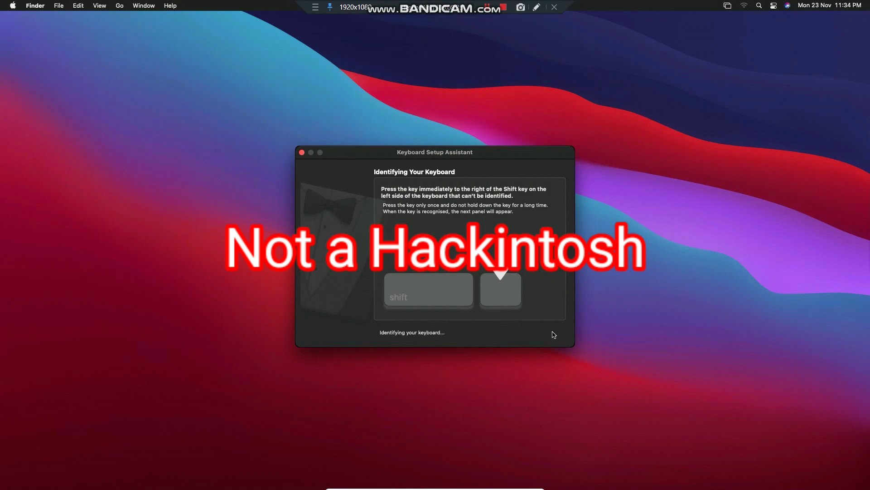
key(z)
key(slash)
click(545, 337)
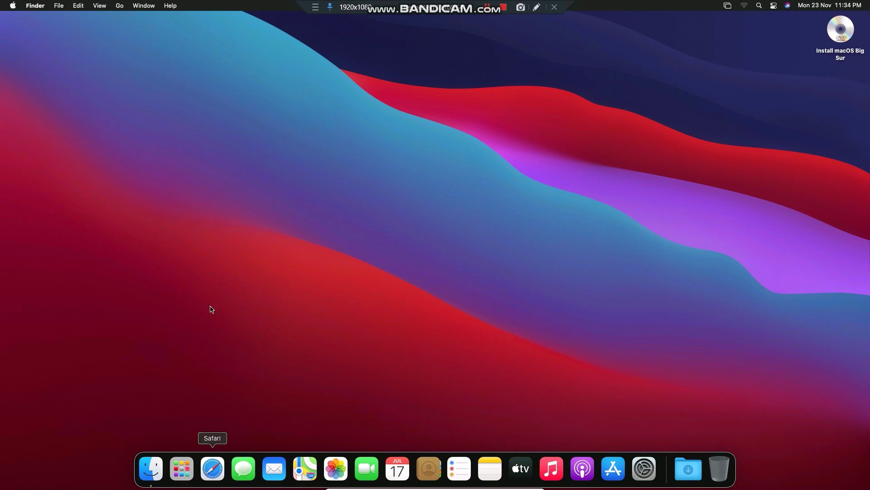
Try out the preinstalled apps by opening App Store, Safari and System Preferences, closing the Safari window after viewing its start page
click(607, 467)
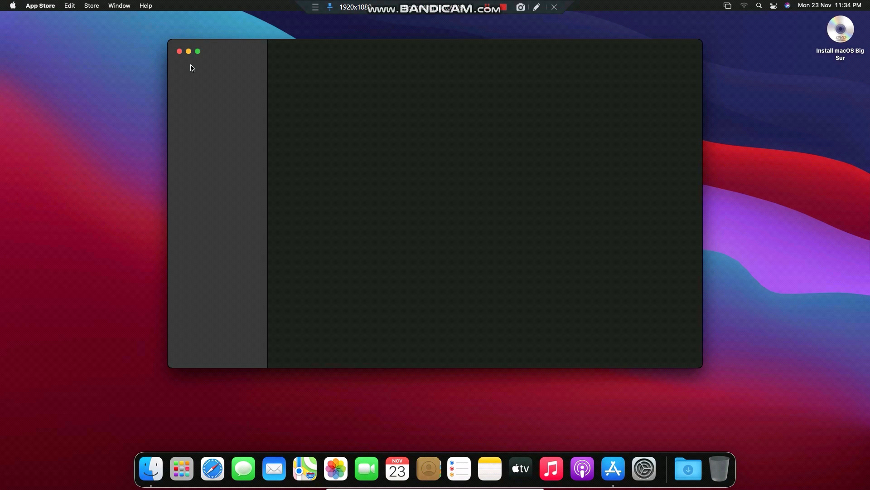
drag(259, 48, 214, 76)
click(213, 458)
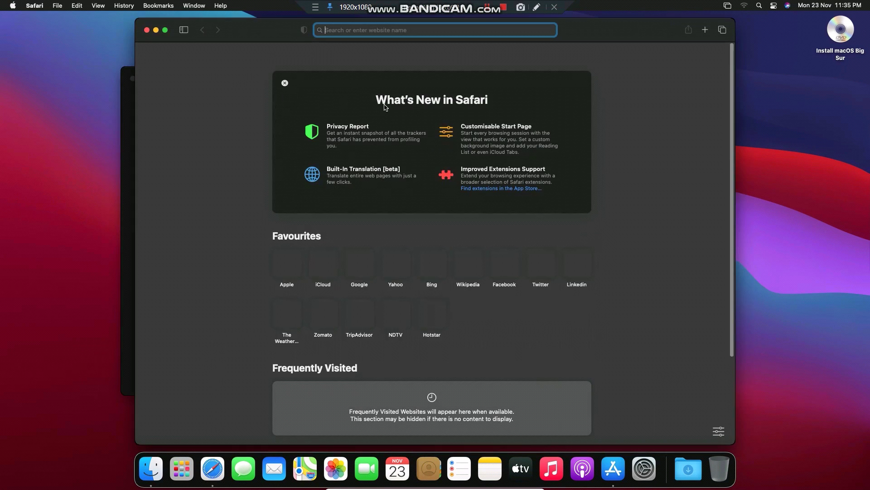
click(146, 30)
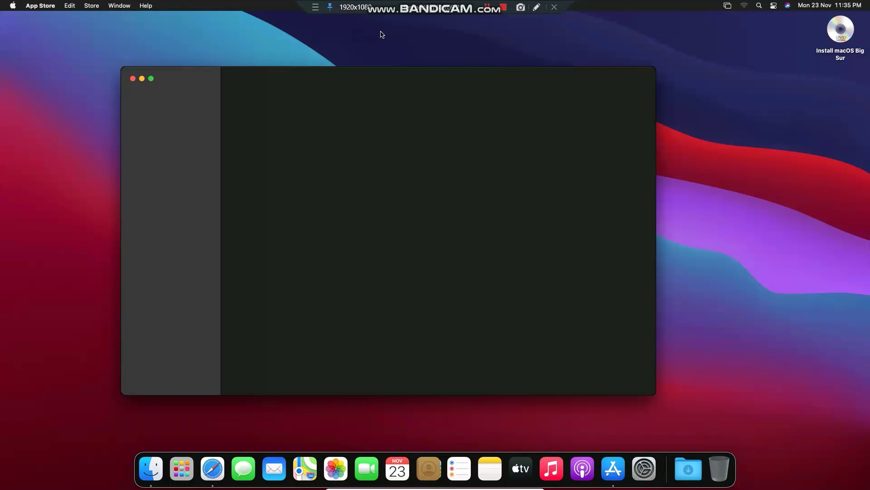
click(643, 468)
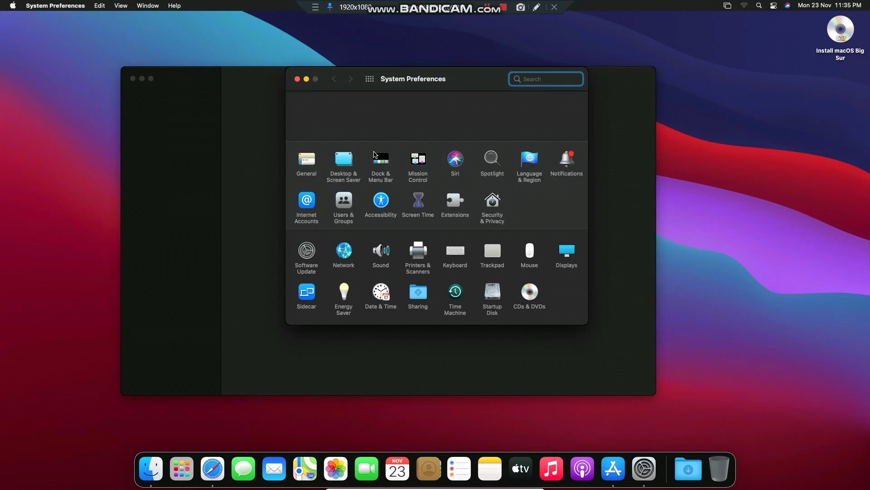